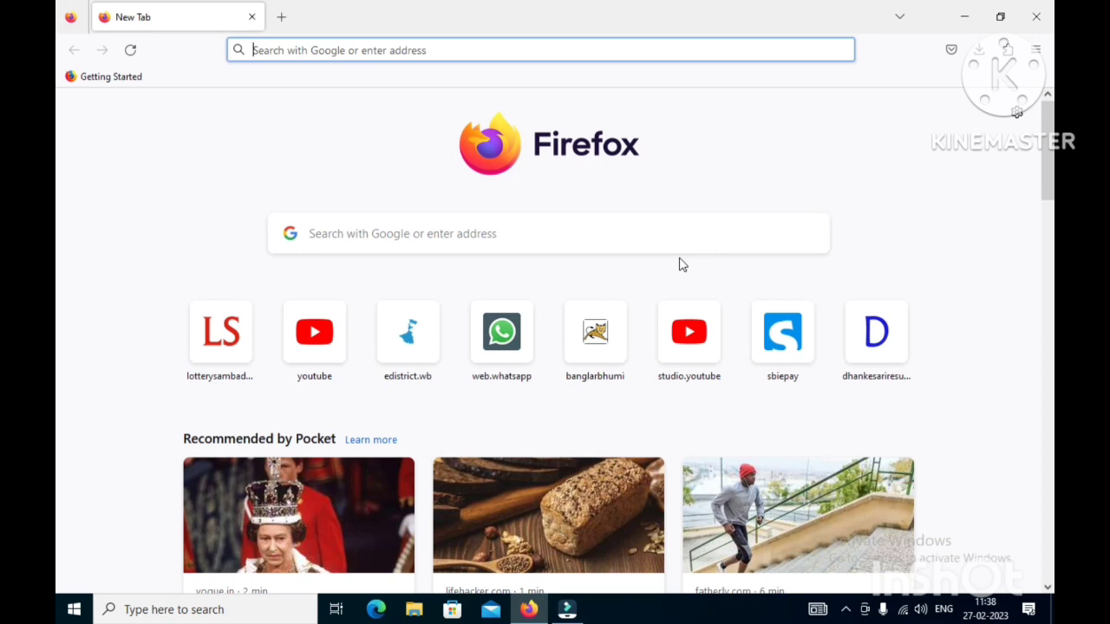
- Search Google for 'grips' from the Firefox address bar suggestion
{"action": "left_click", "coordinate": [412, 243]}
{"action": "type", "text": "g"}
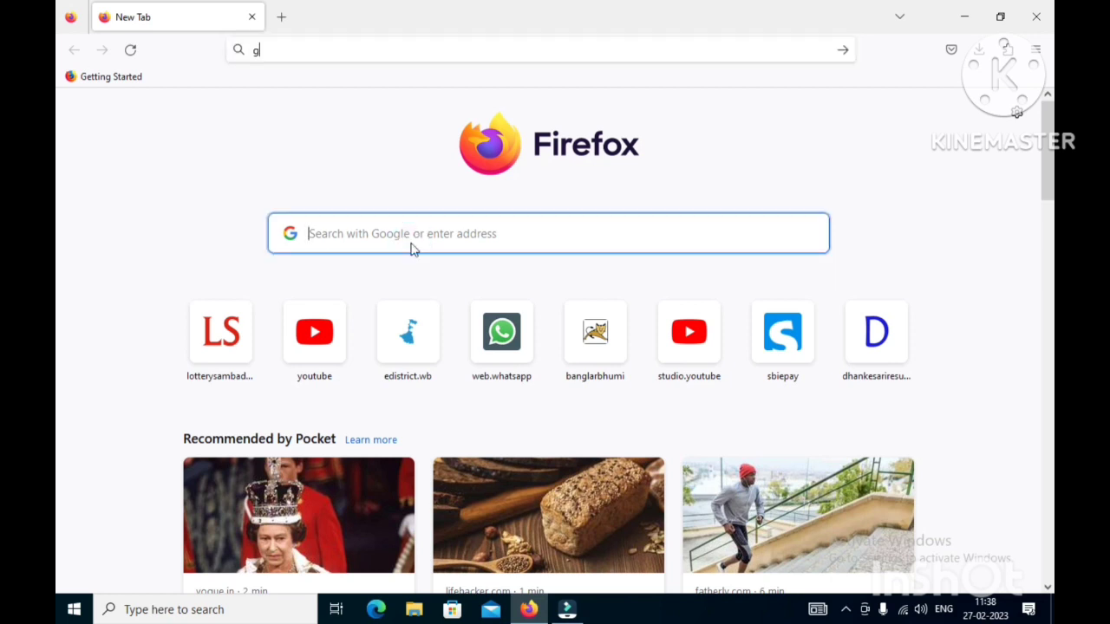
{"action": "type", "text": "r"}
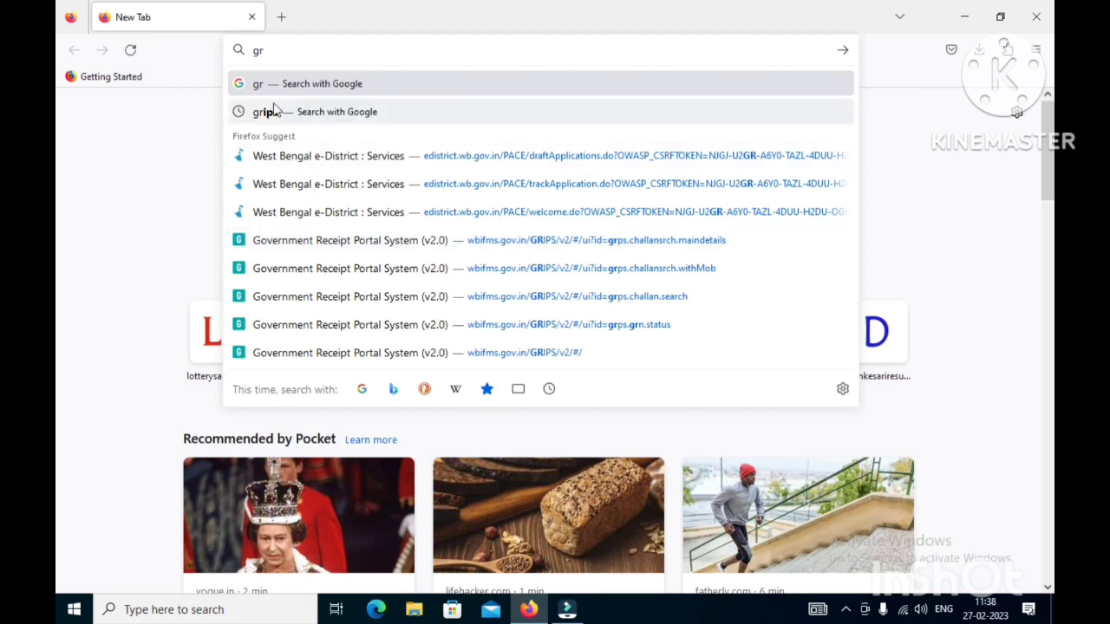
{"action": "left_click", "coordinate": [300, 117]}
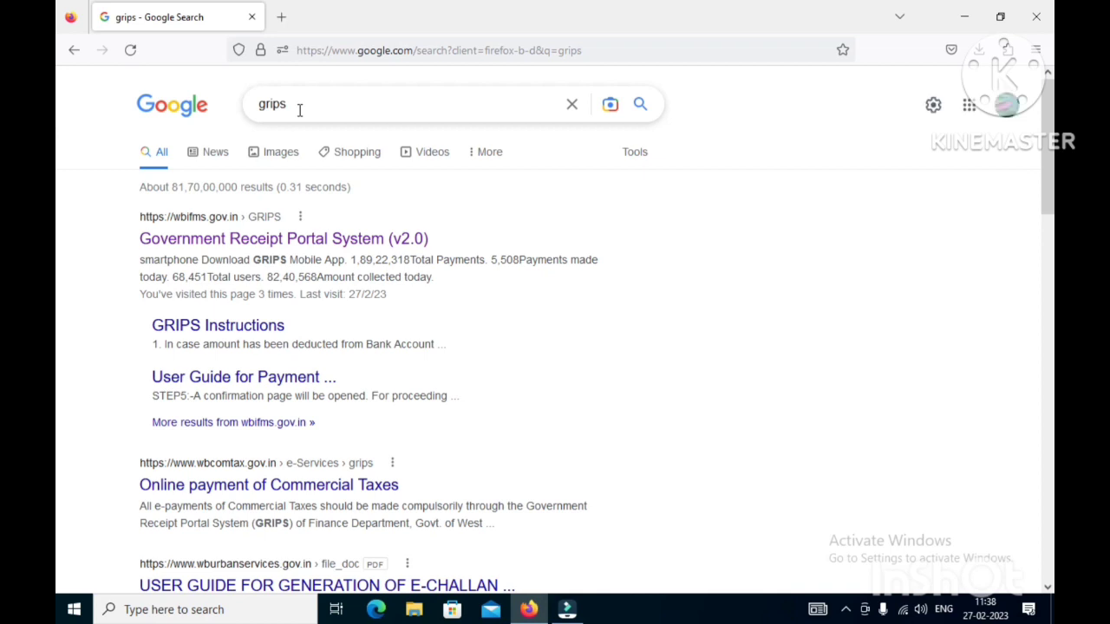
- Reload the Google results and open the Government Receipt Portal System (v2.0) link
{"action": "key", "text": "Return"}
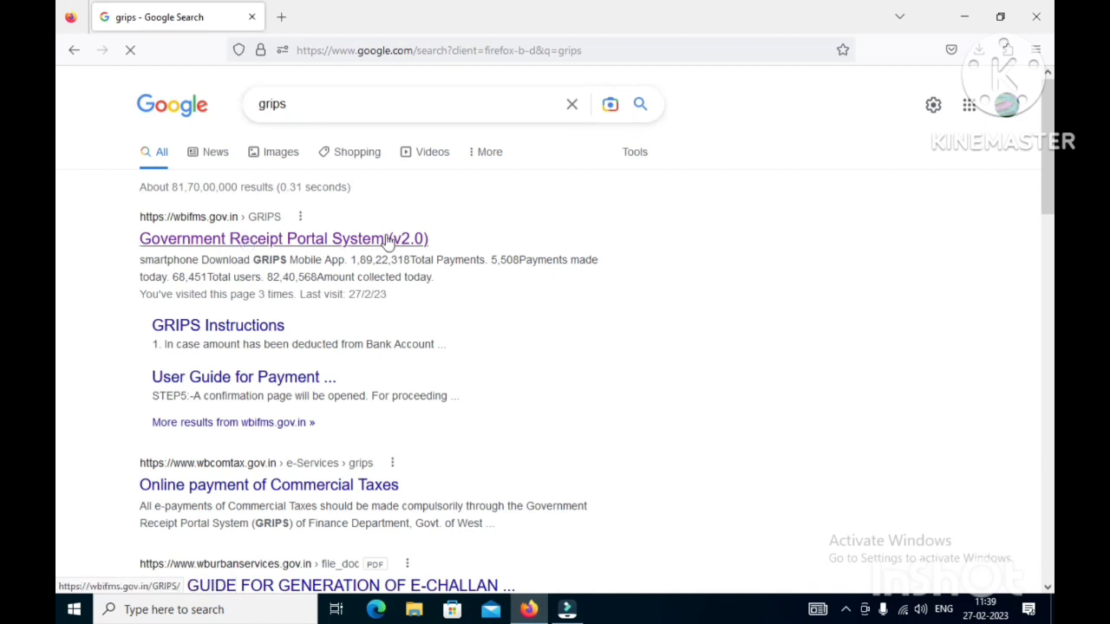
{"action": "left_click", "coordinate": [263, 244]}
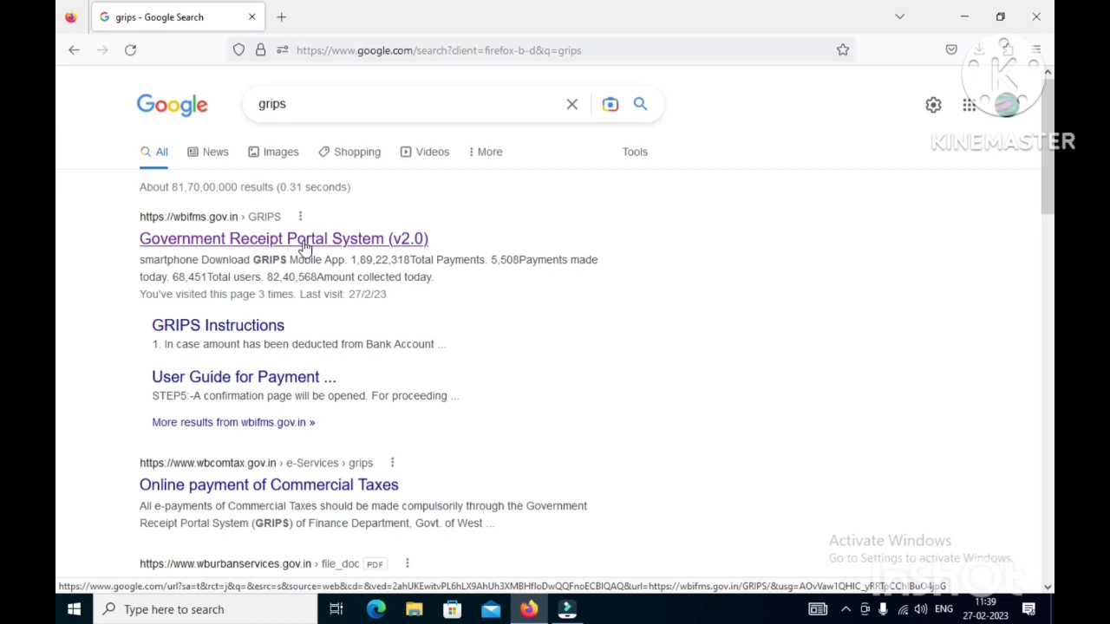
{"action": "left_click", "coordinate": [305, 247]}
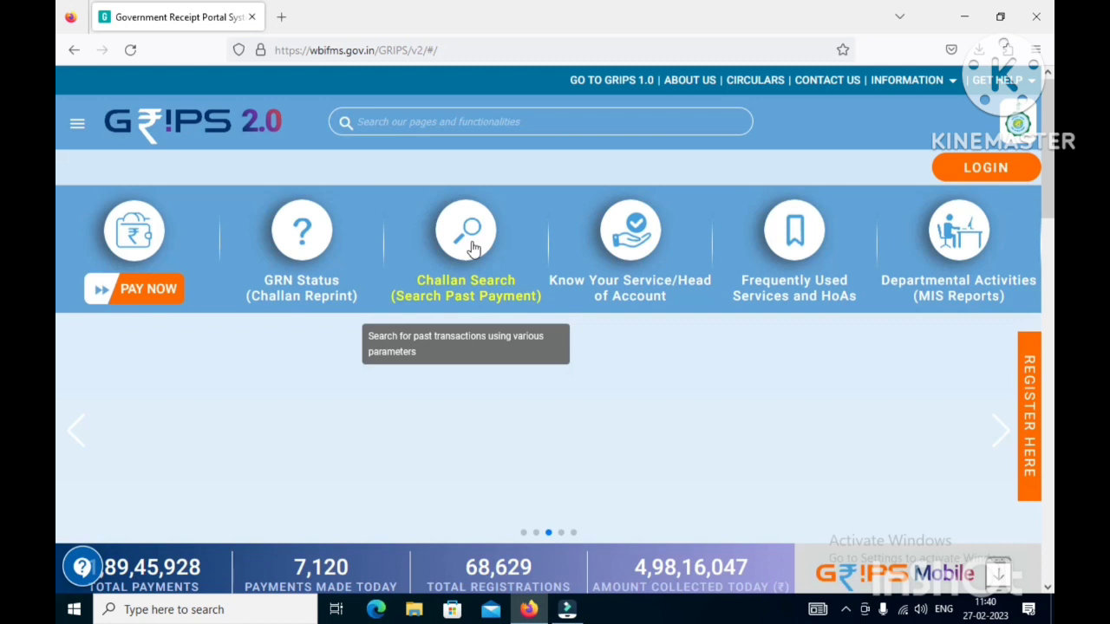
- Open Challan Search and pick the 'Search Challan With Mobile Number' card
{"action": "left_click", "coordinate": [473, 249]}
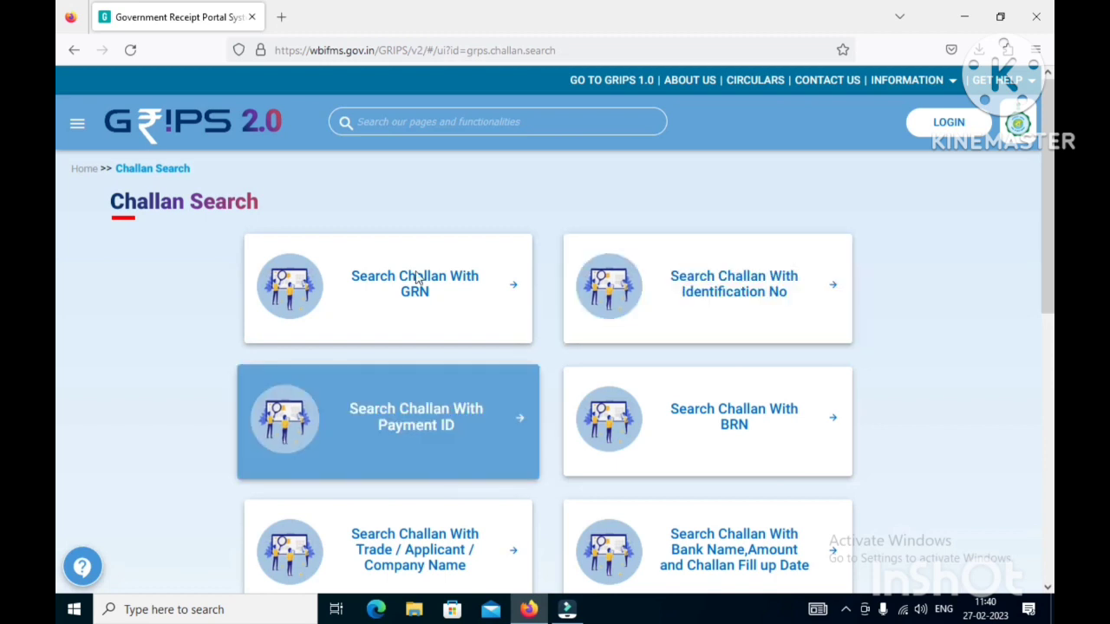
{"action": "scroll", "coordinate": [691, 310], "scroll_direction": "down", "scroll_amount": 3}
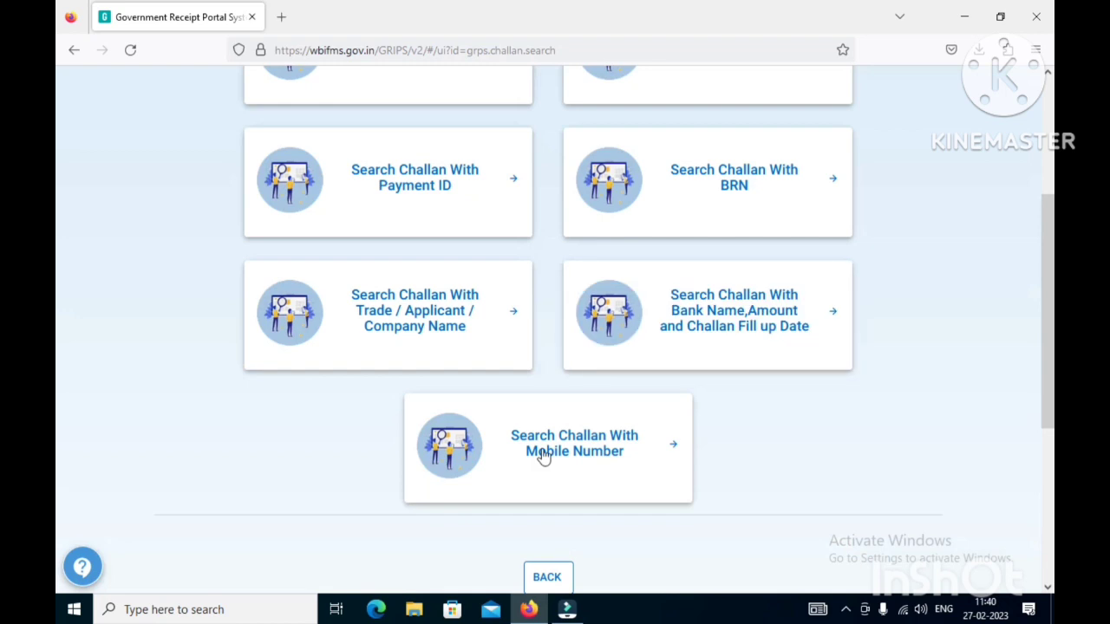
{"action": "left_click", "coordinate": [587, 455]}
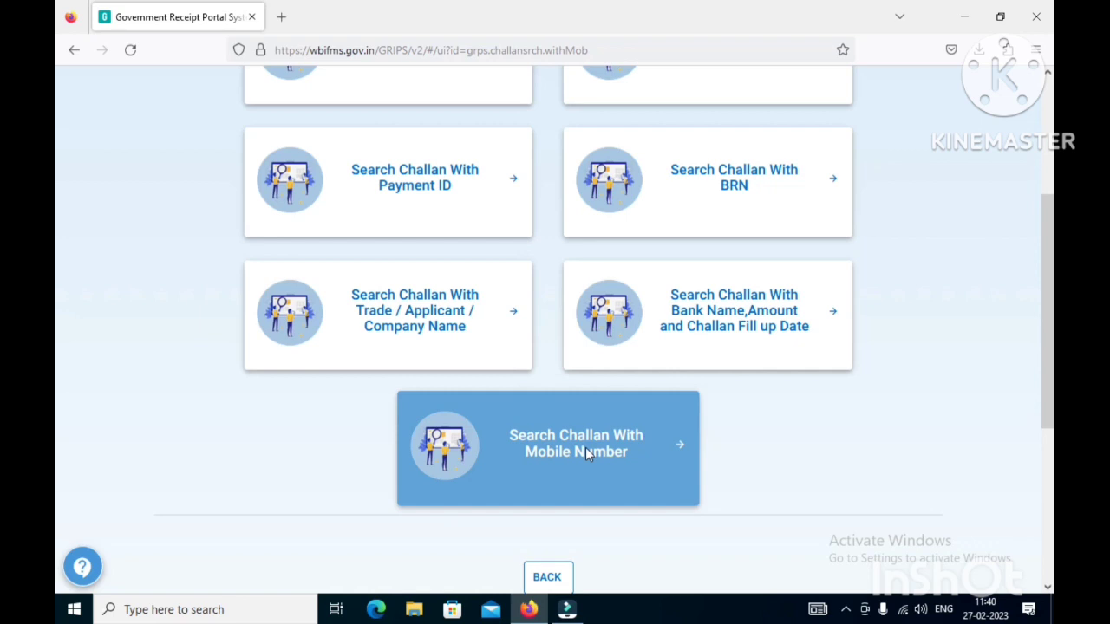
- Enter the depositor's mobile number, fill-up date 26/02/2023 and the captcha text
{"action": "left_click", "coordinate": [586, 454]}
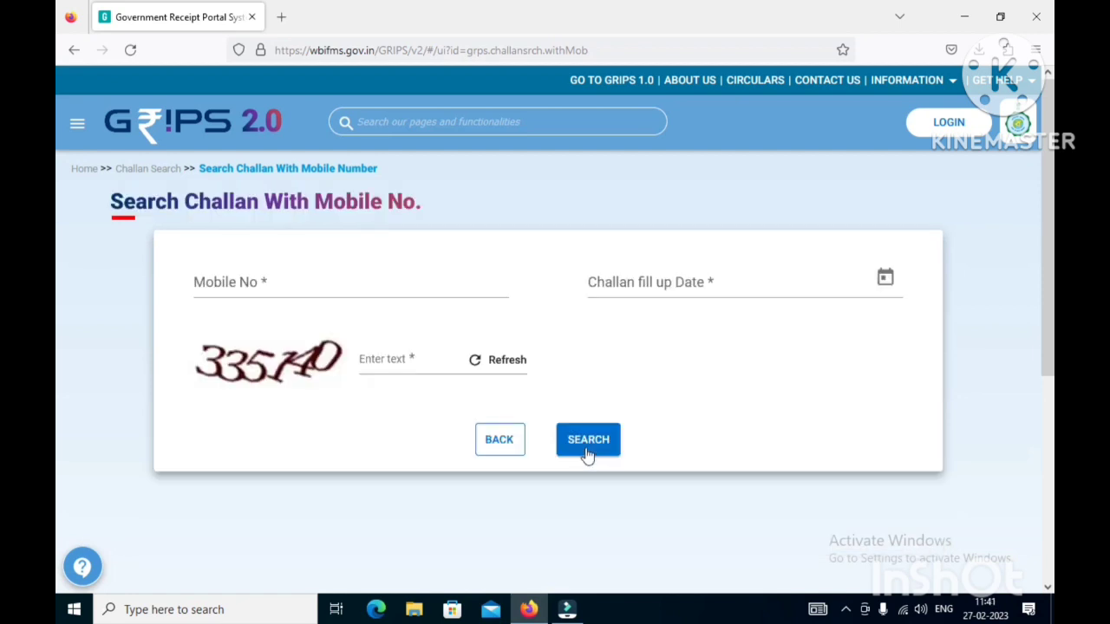
{"action": "left_click", "coordinate": [270, 287]}
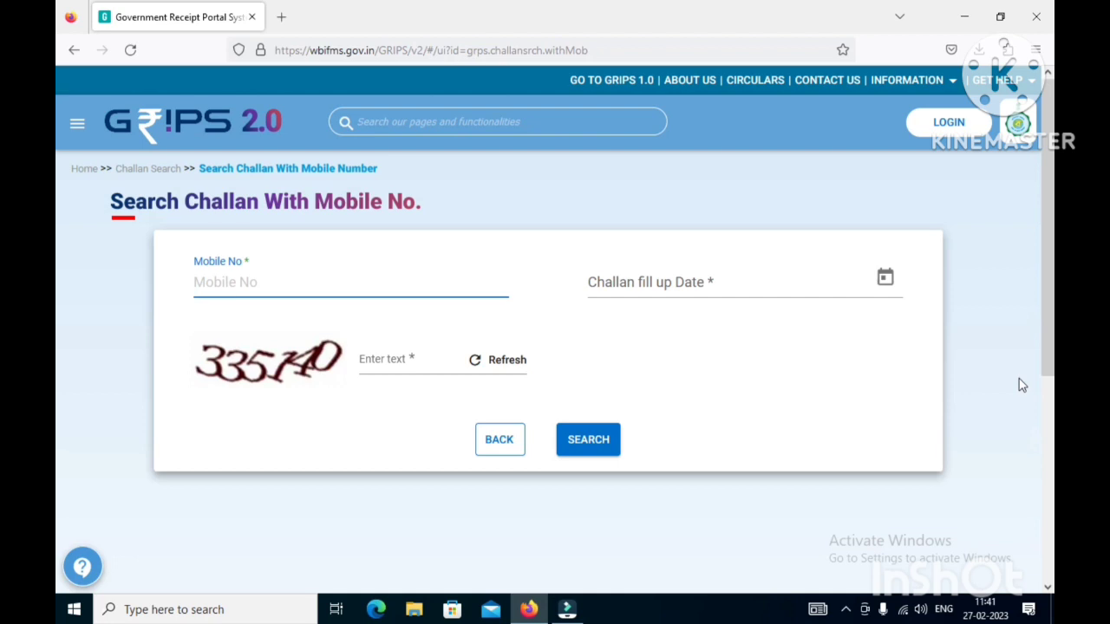
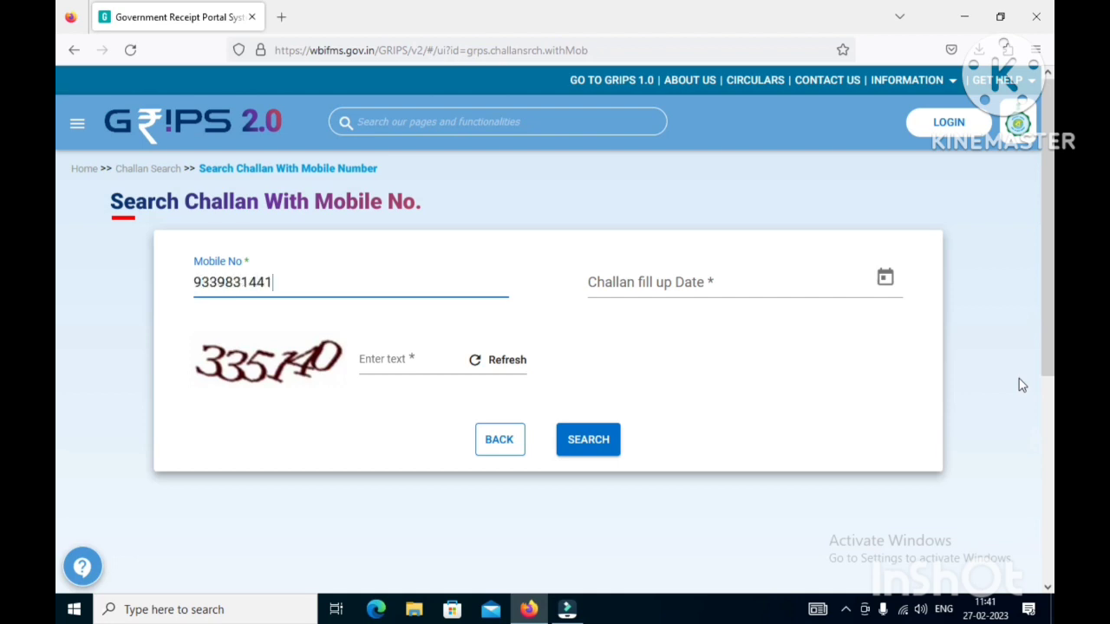
{"action": "left_click", "coordinate": [681, 277]}
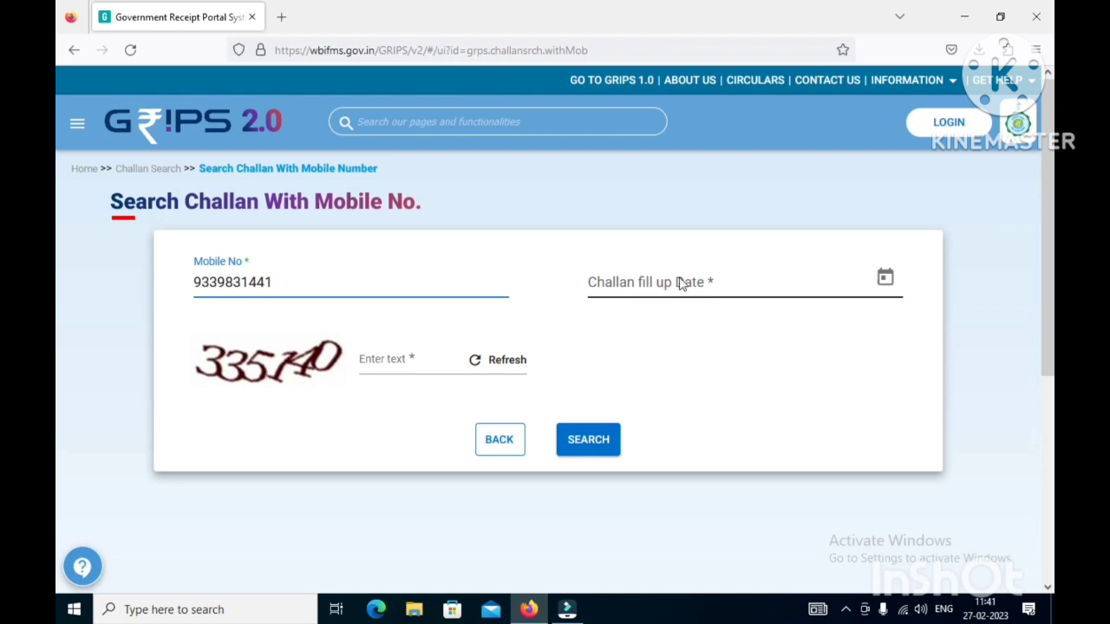
{"action": "left_click", "coordinate": [680, 284]}
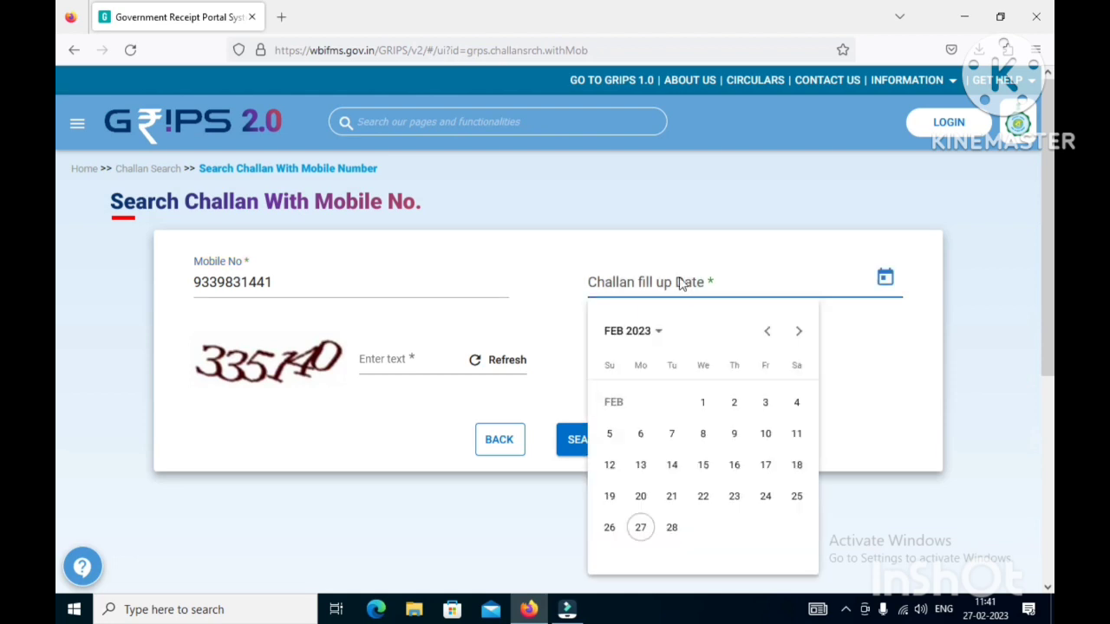
{"action": "left_click", "coordinate": [609, 527]}
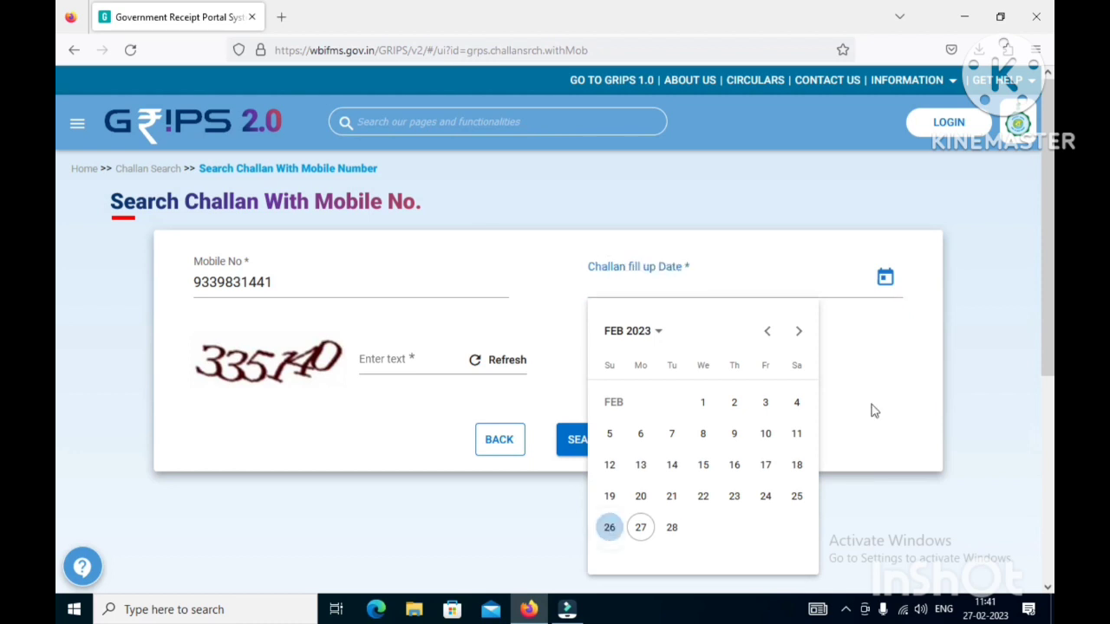
{"action": "left_click", "coordinate": [874, 411]}
{"action": "left_click", "coordinate": [402, 360]}
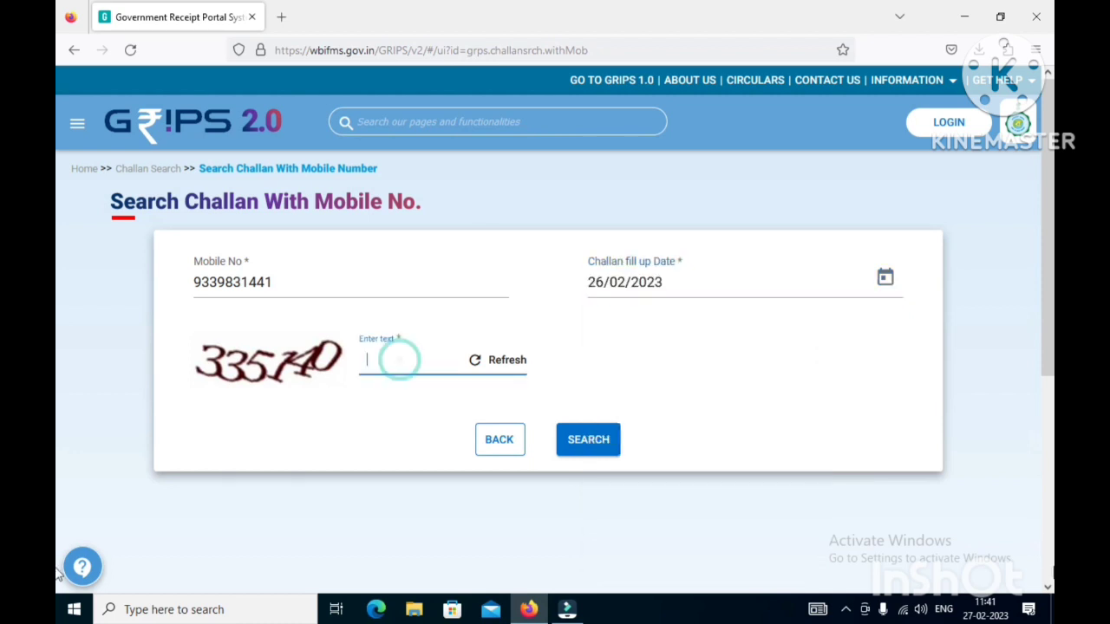
{"action": "type", "text": "335"}
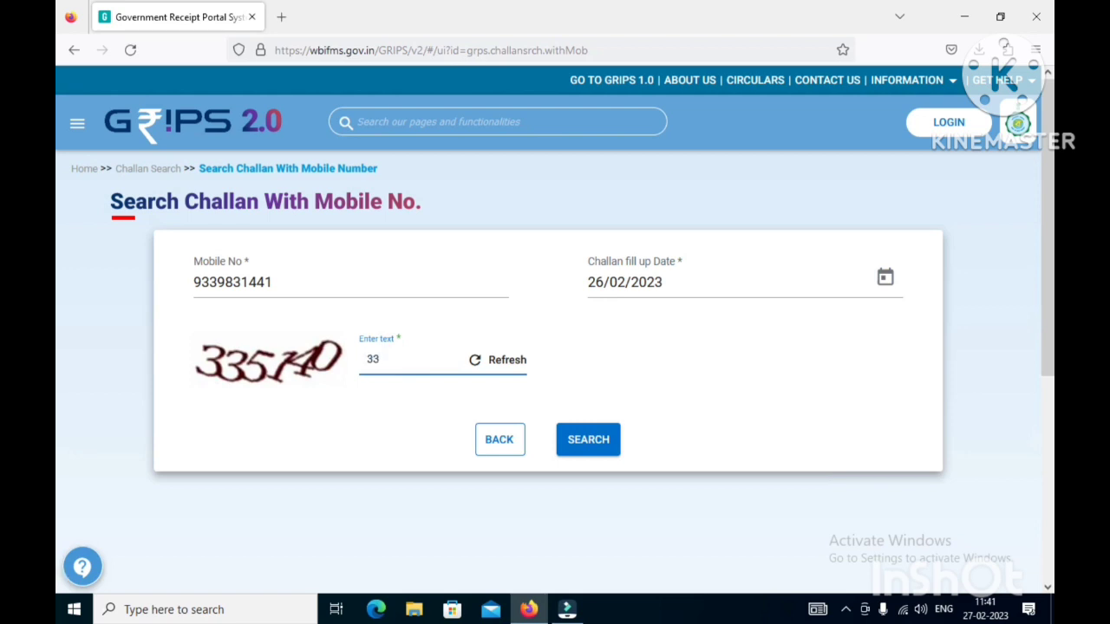
{"action": "type", "text": "140"}
- Run the challan search to list the 26/02/2023 Failure and Success GRNs
{"action": "left_click", "coordinate": [588, 444]}
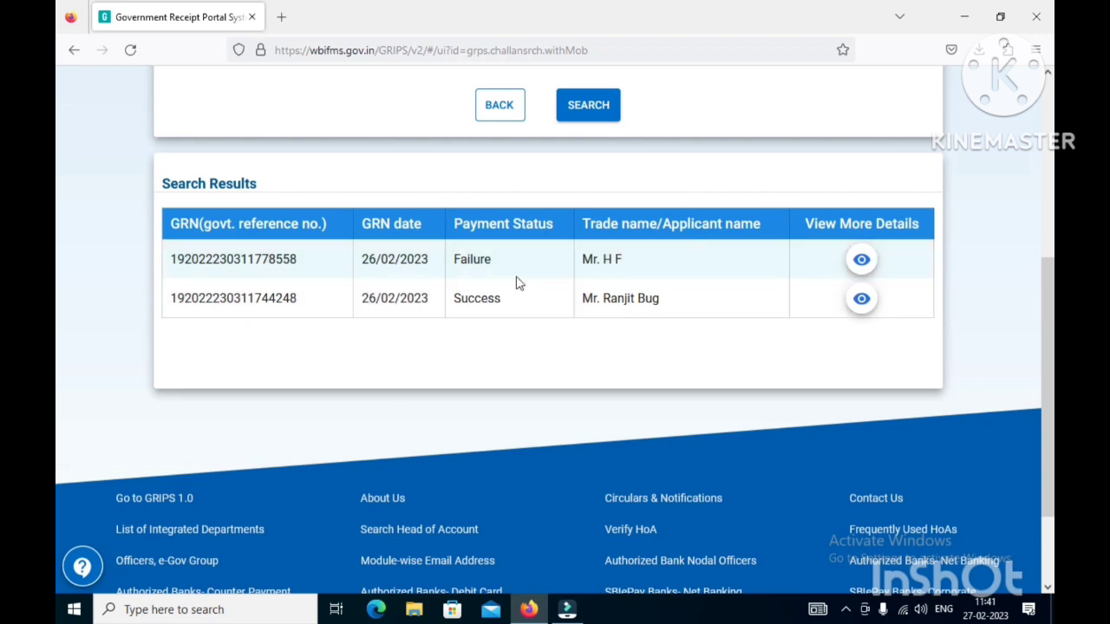
- Open the Success row's details and scroll through the ₹20 SBI EPay payment information
{"action": "left_click", "coordinate": [863, 305]}
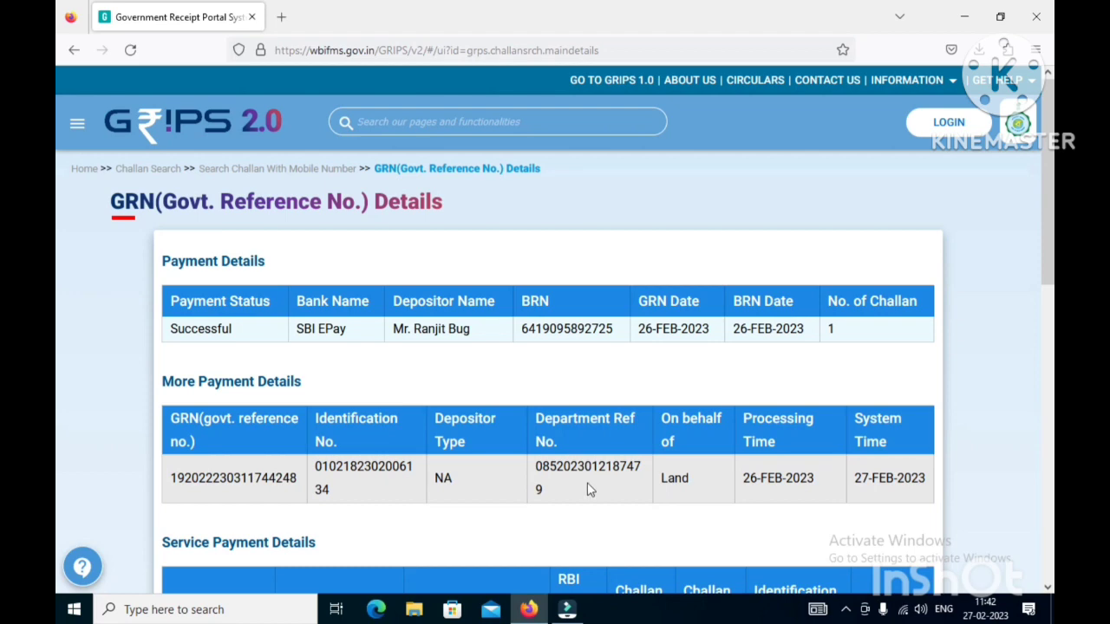
{"action": "scroll", "coordinate": [587, 490], "scroll_direction": "down", "scroll_amount": 2}
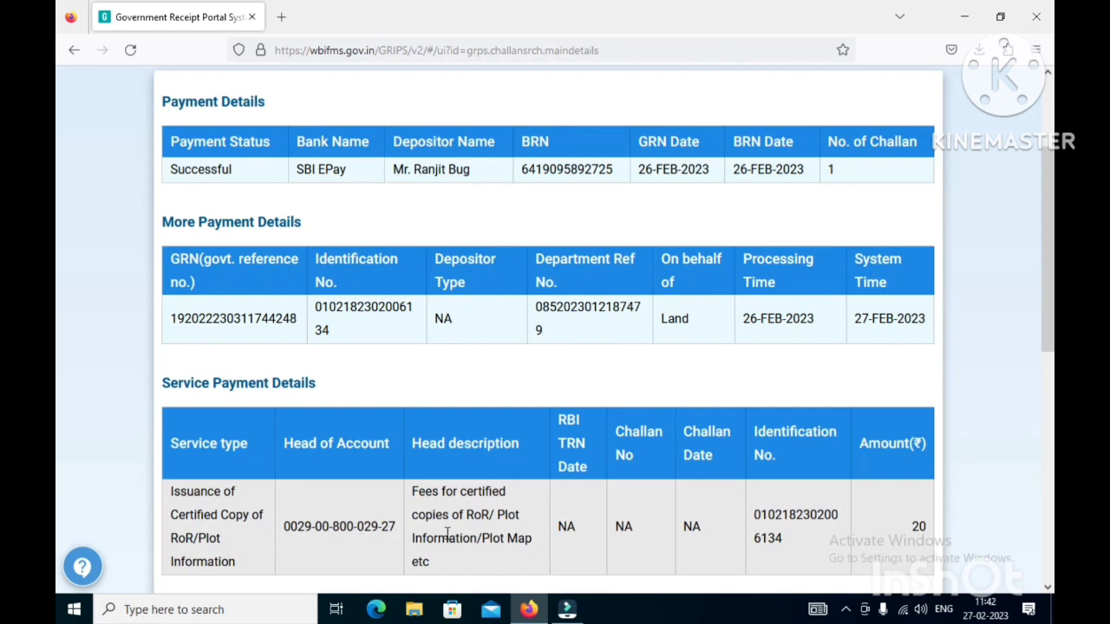
{"action": "scroll", "coordinate": [447, 534], "scroll_direction": "down", "scroll_amount": 1}
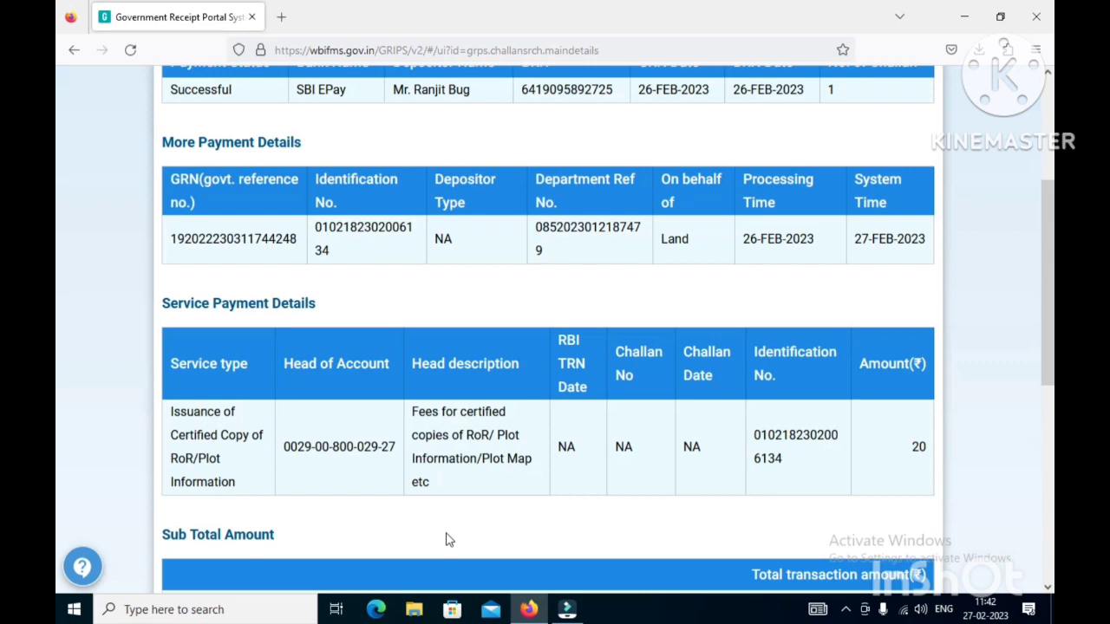
{"action": "scroll", "coordinate": [447, 539], "scroll_direction": "down", "scroll_amount": 2}
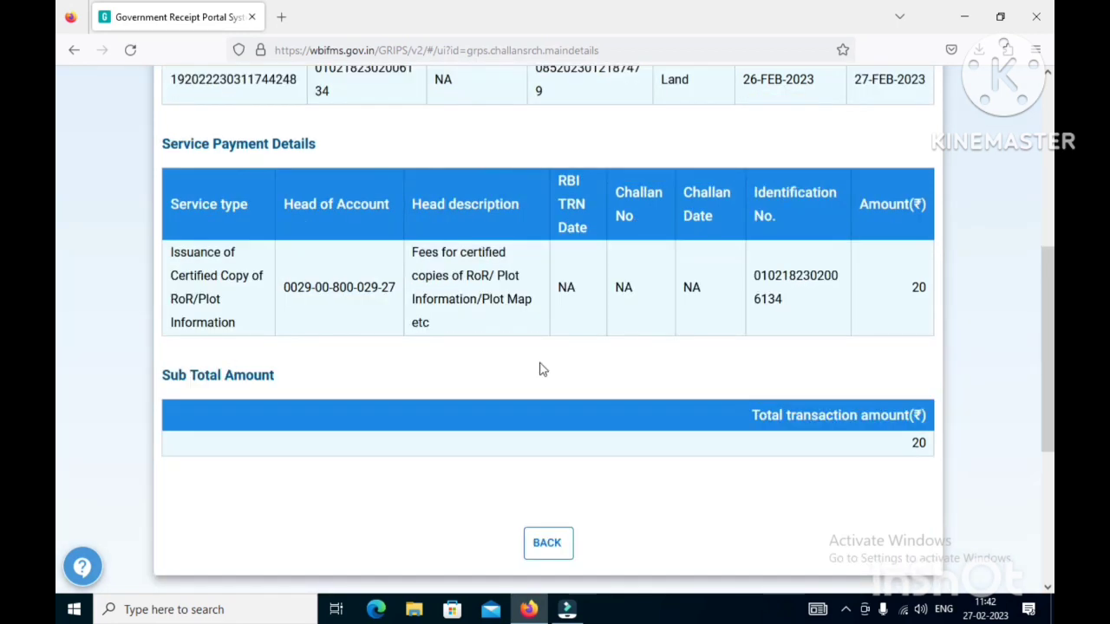
{"action": "scroll", "coordinate": [541, 369], "scroll_direction": "up", "scroll_amount": 1}
- Go back from the GRN details page to the empty Check GRN/Payment Status form
{"action": "scroll", "coordinate": [541, 370], "scroll_direction": "up", "scroll_amount": 2}
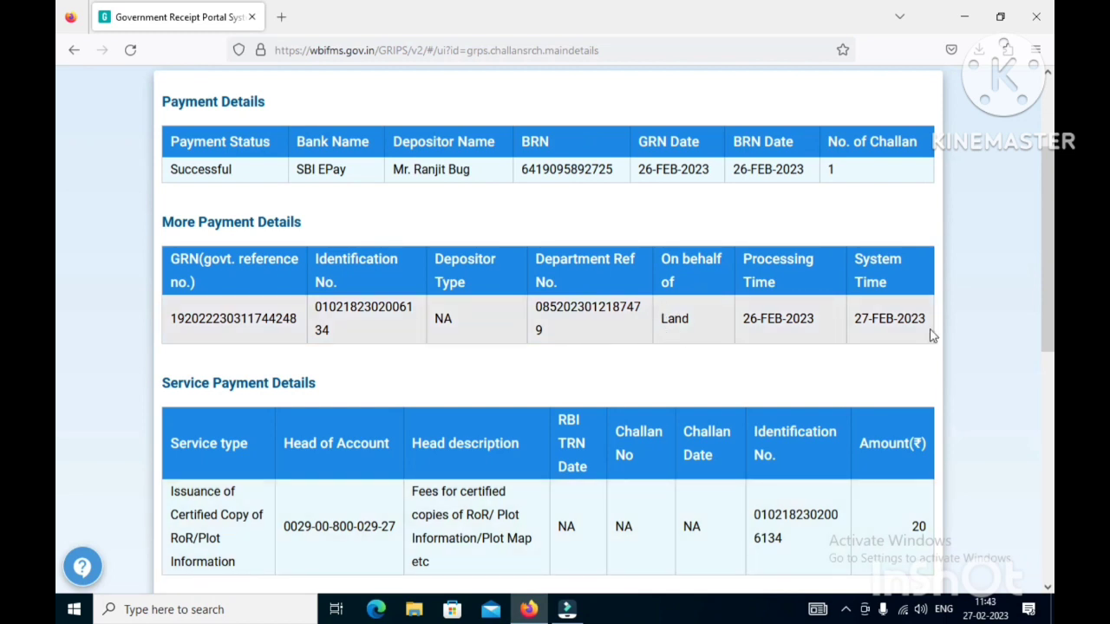
{"action": "scroll", "coordinate": [483, 459], "scroll_direction": "down", "scroll_amount": 2}
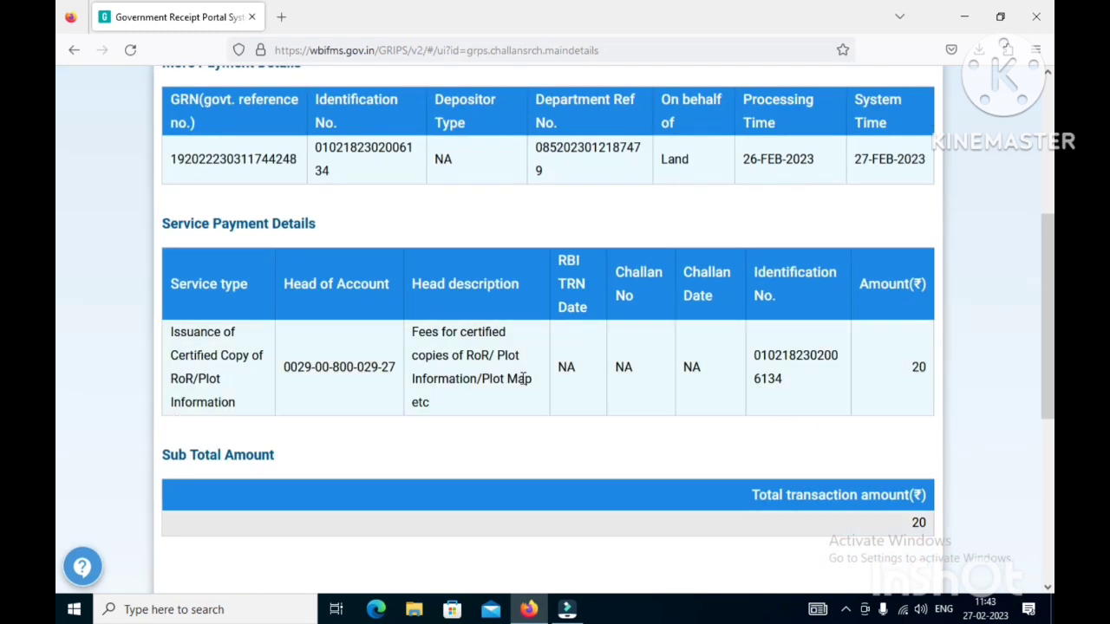
{"action": "scroll", "coordinate": [524, 379], "scroll_direction": "up", "scroll_amount": 5}
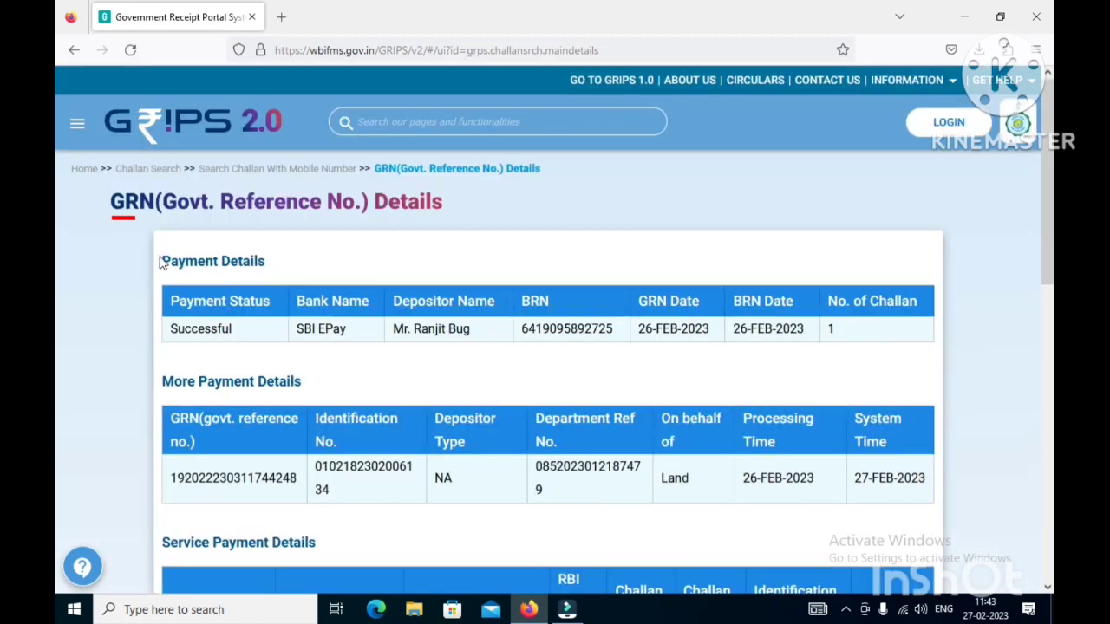
{"action": "scroll", "coordinate": [481, 282], "scroll_direction": "down", "scroll_amount": 4}
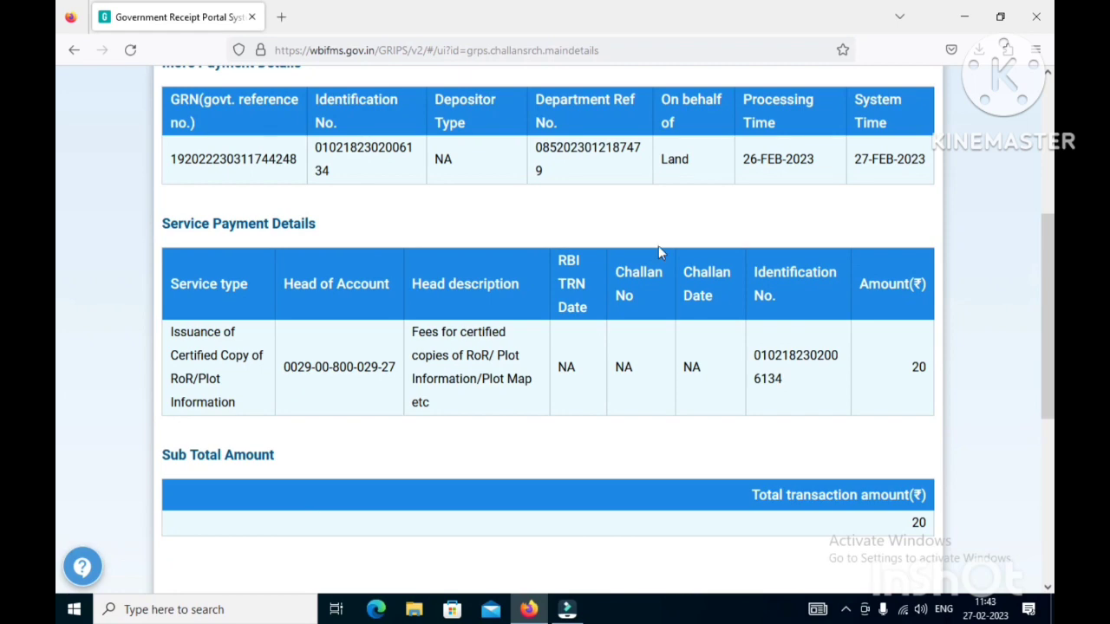
{"action": "scroll", "coordinate": [658, 251], "scroll_direction": "up", "scroll_amount": 4}
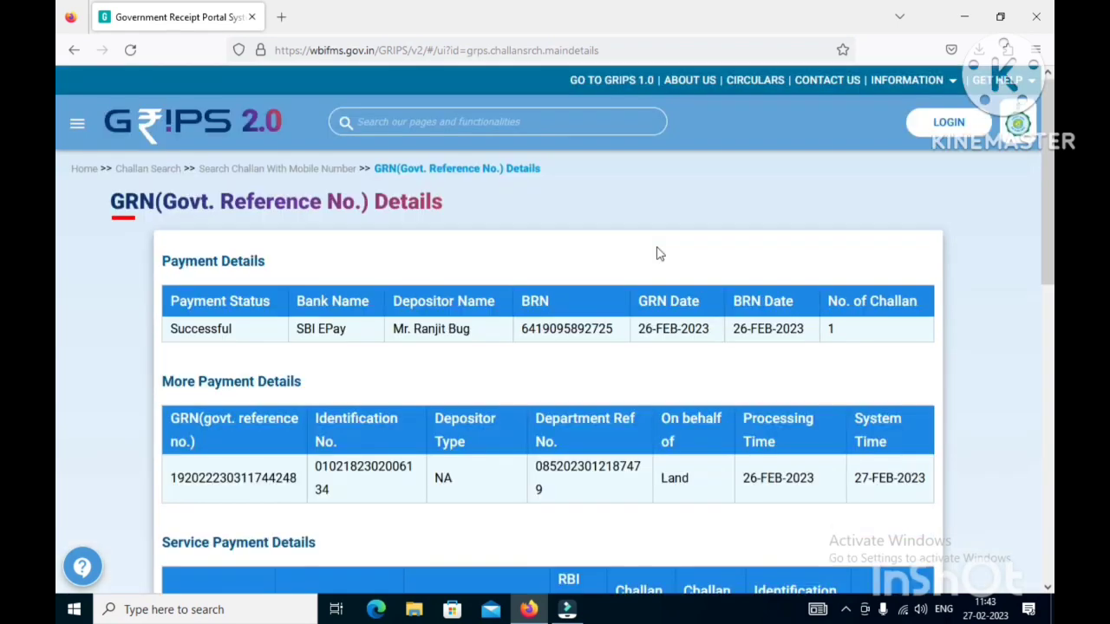
{"action": "scroll", "coordinate": [657, 253], "scroll_direction": "down", "scroll_amount": 6}
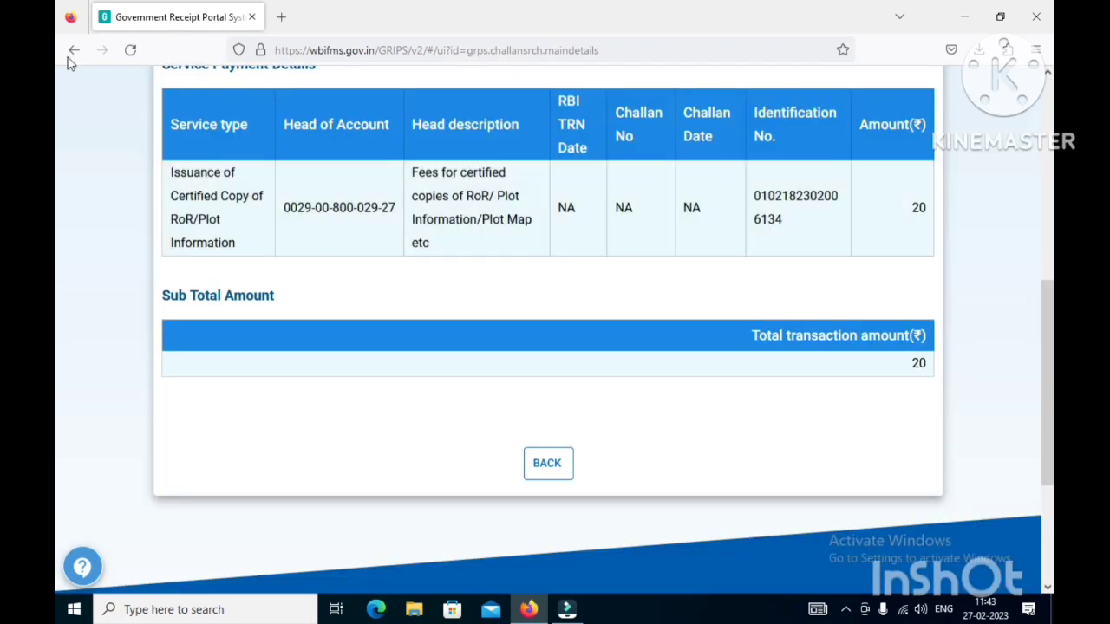
{"action": "left_click", "coordinate": [74, 50]}
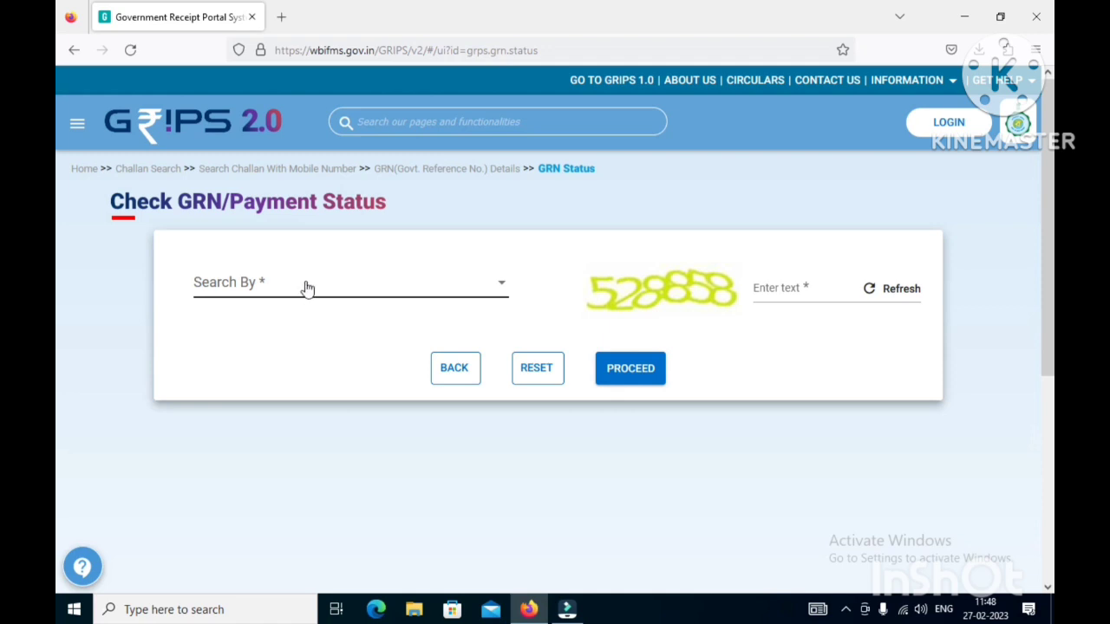
- Set Search By to Payment ID and place the cursor in the Payment ID field
{"action": "left_click", "coordinate": [306, 287]}
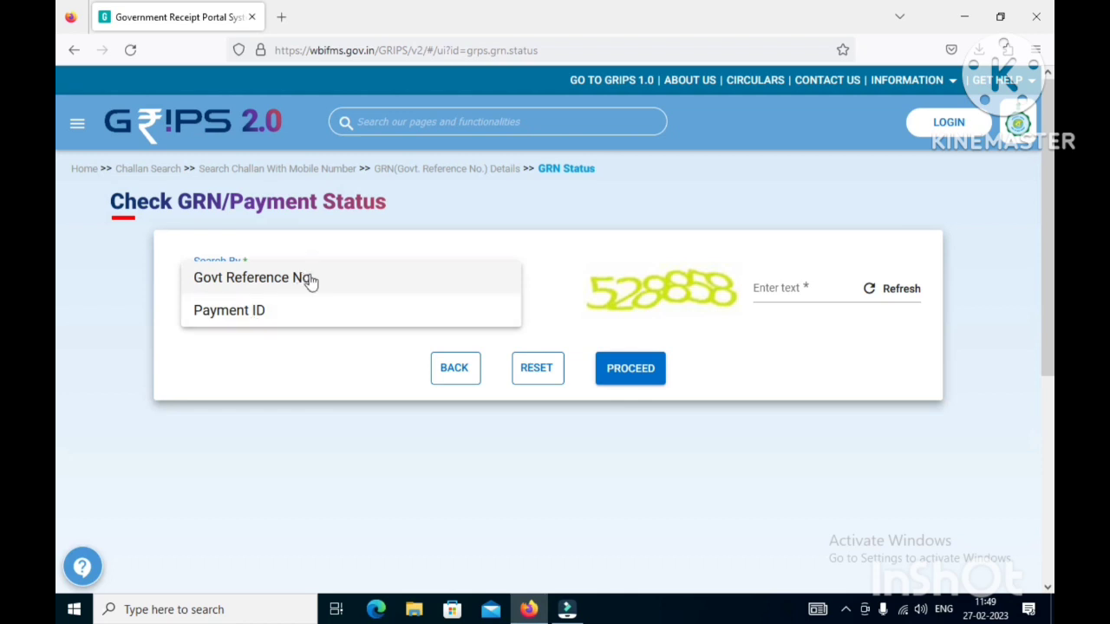
{"action": "left_click", "coordinate": [287, 286]}
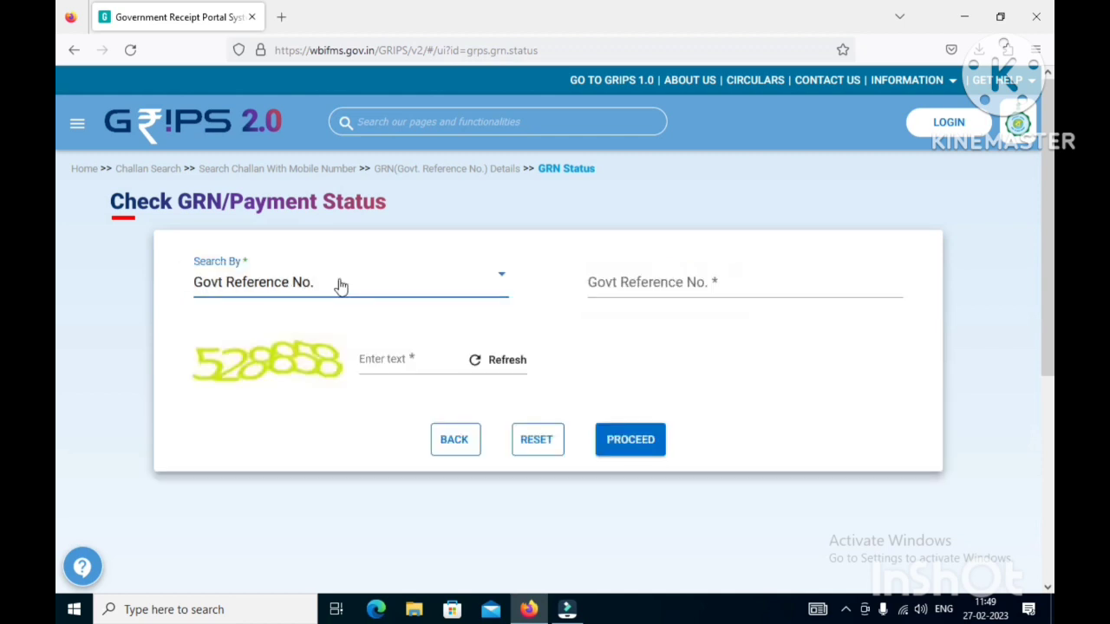
{"action": "left_click", "coordinate": [270, 293]}
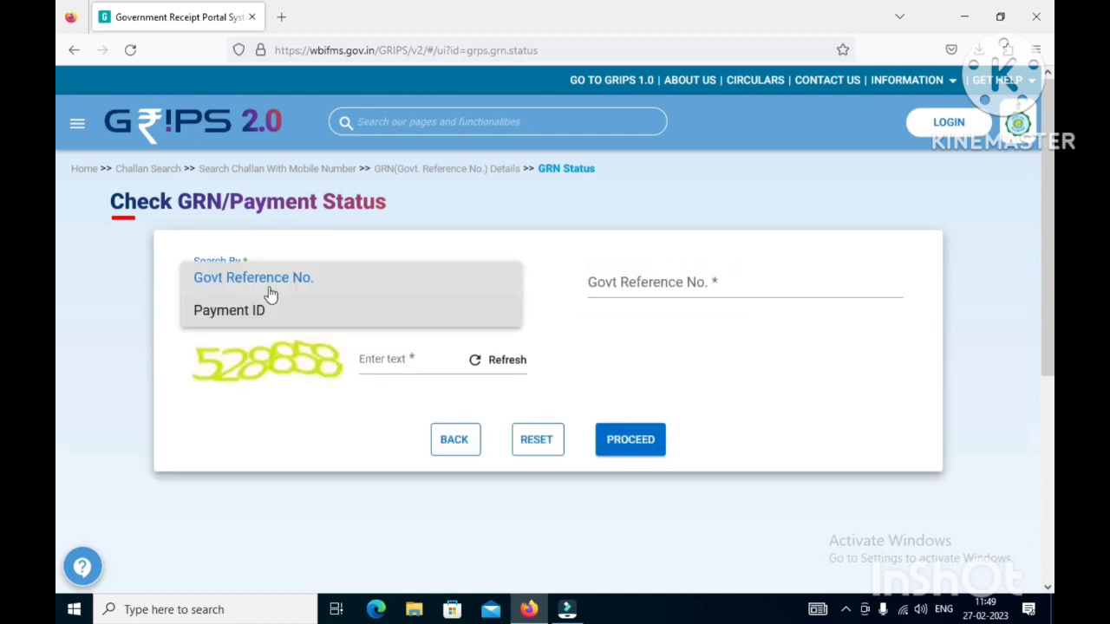
{"action": "left_click", "coordinate": [270, 308]}
{"action": "left_click", "coordinate": [274, 273]}
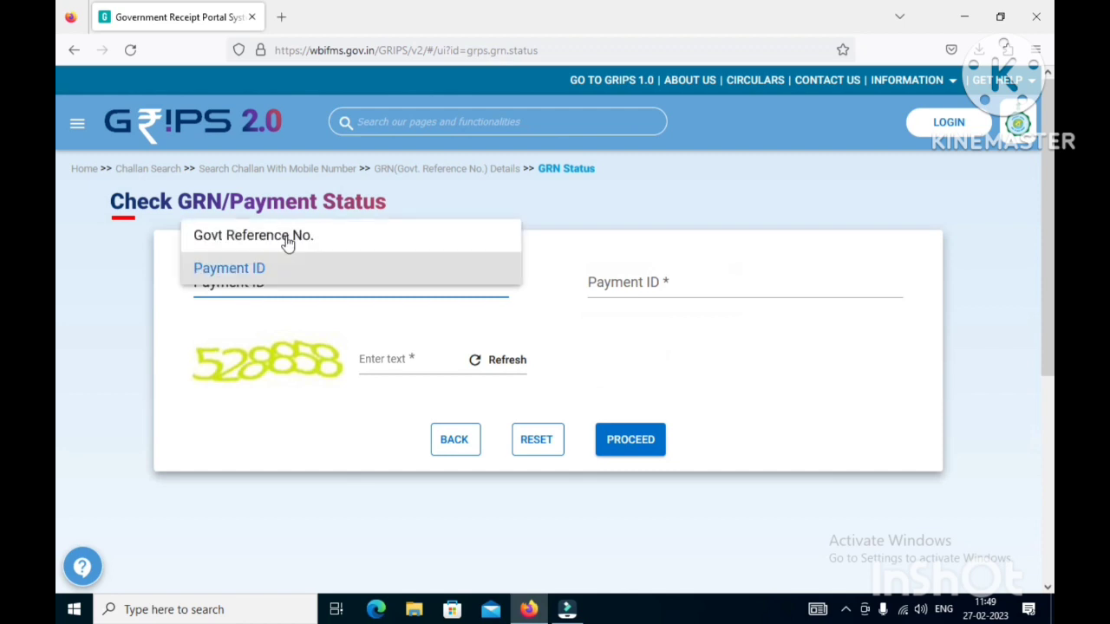
{"action": "left_click", "coordinate": [417, 239]}
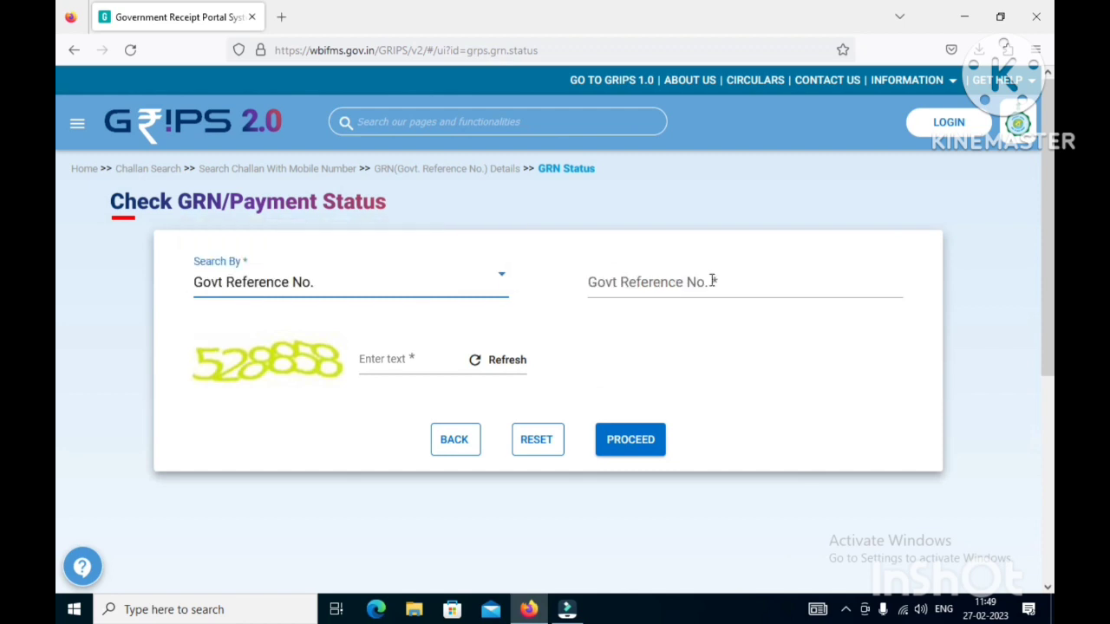
{"action": "left_click", "coordinate": [712, 280]}
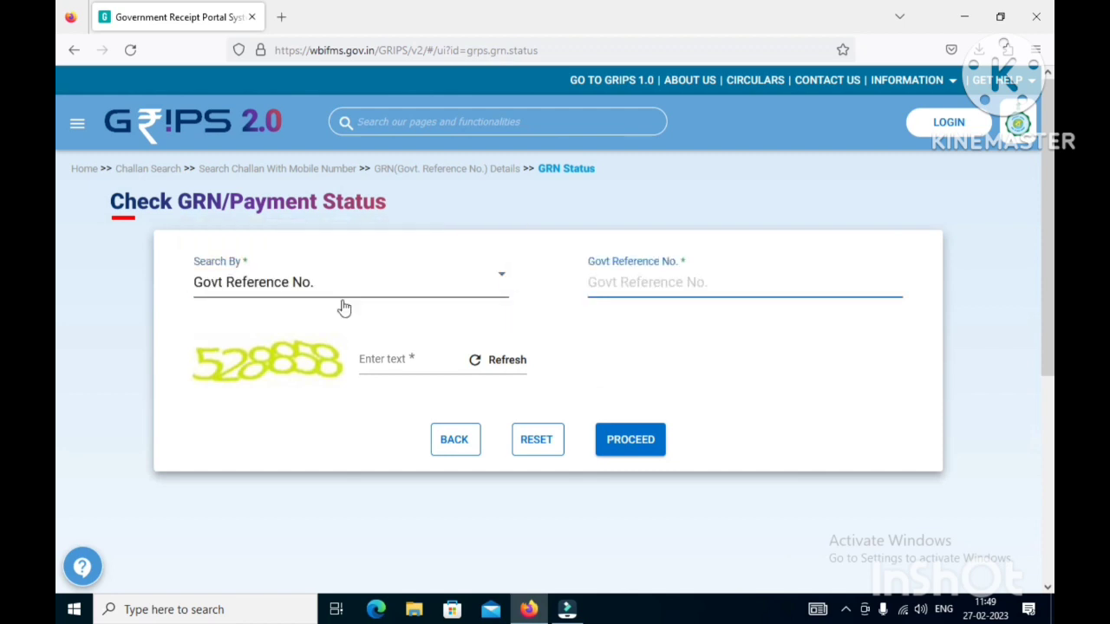
{"action": "left_click", "coordinate": [343, 295]}
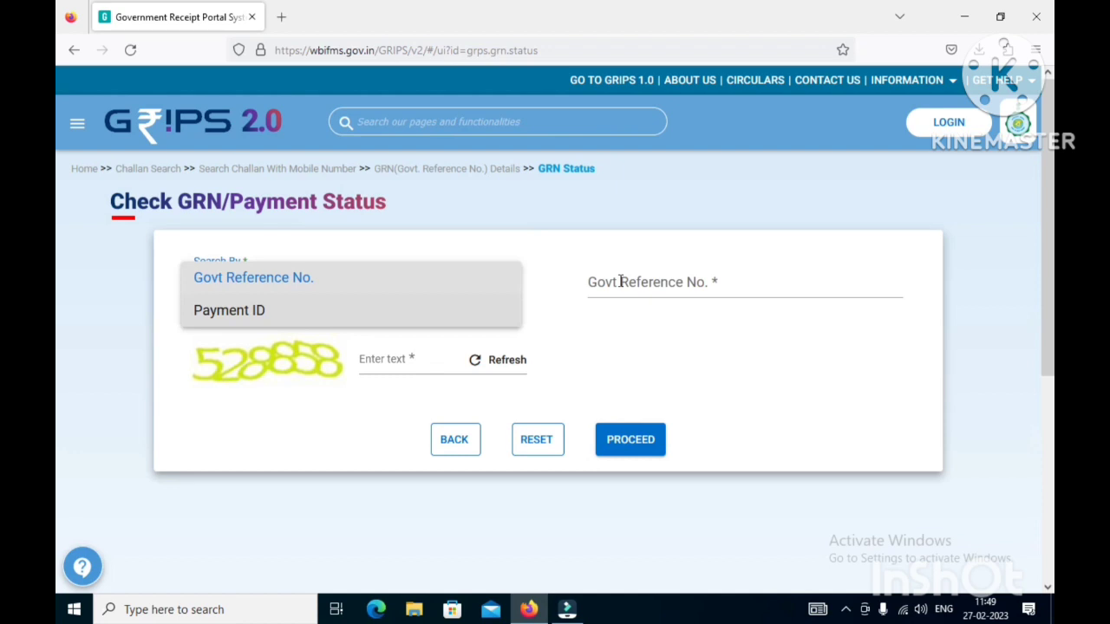
{"action": "left_click", "coordinate": [620, 282]}
{"action": "left_click", "coordinate": [620, 282]}
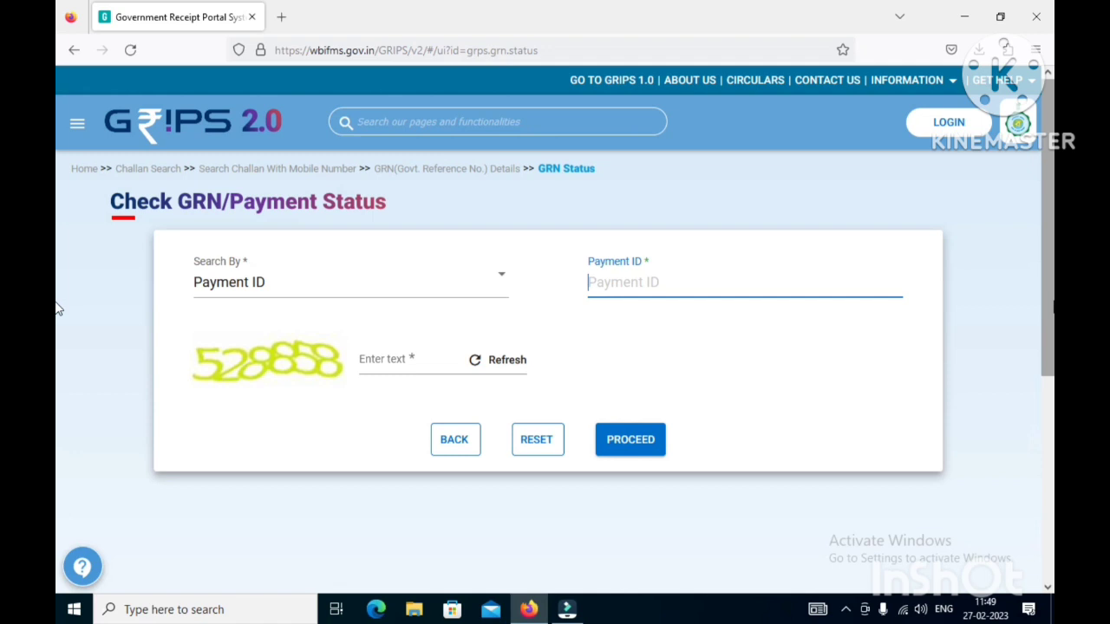
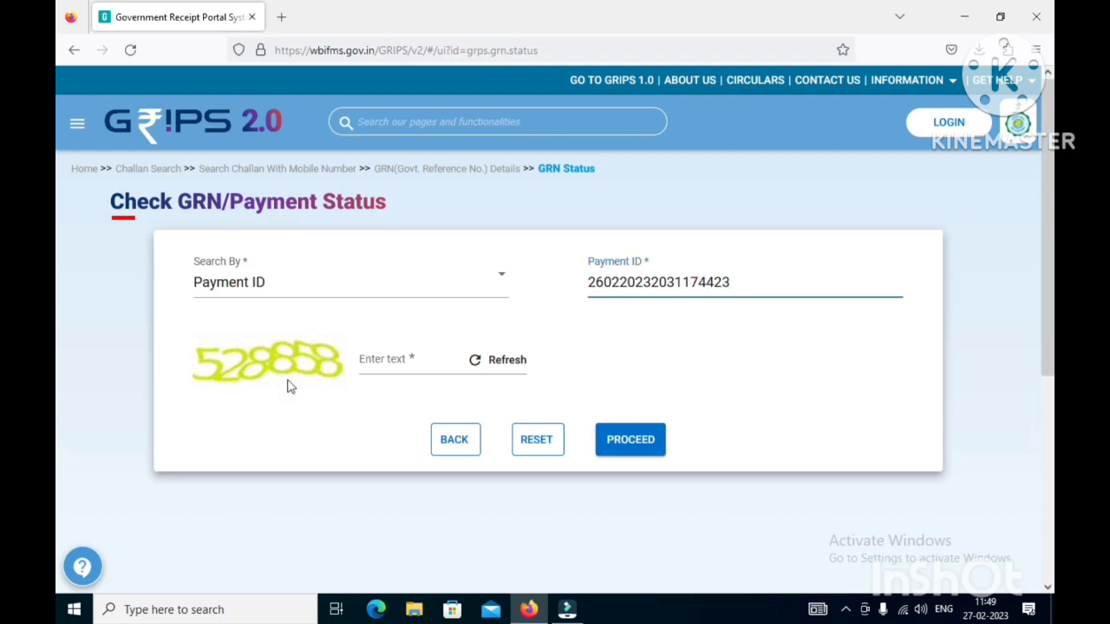
- Enter the 18-digit Payment ID and captcha, then submit to show the Successful status
{"action": "left_click", "coordinate": [394, 362]}
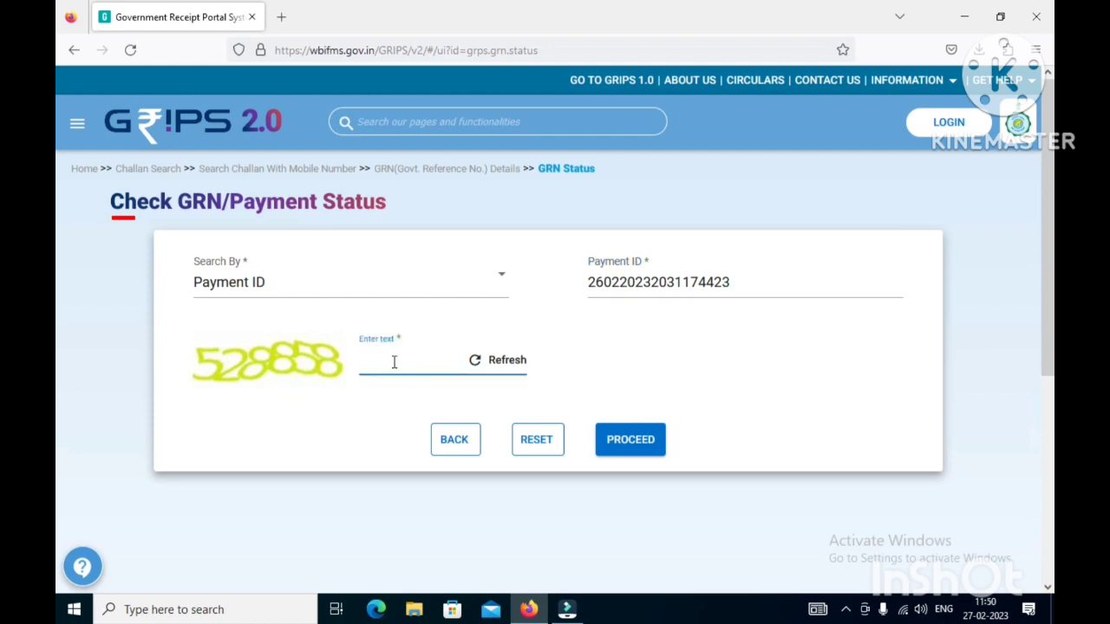
{"action": "type", "text": "528858"}
{"action": "left_click", "coordinate": [639, 452]}
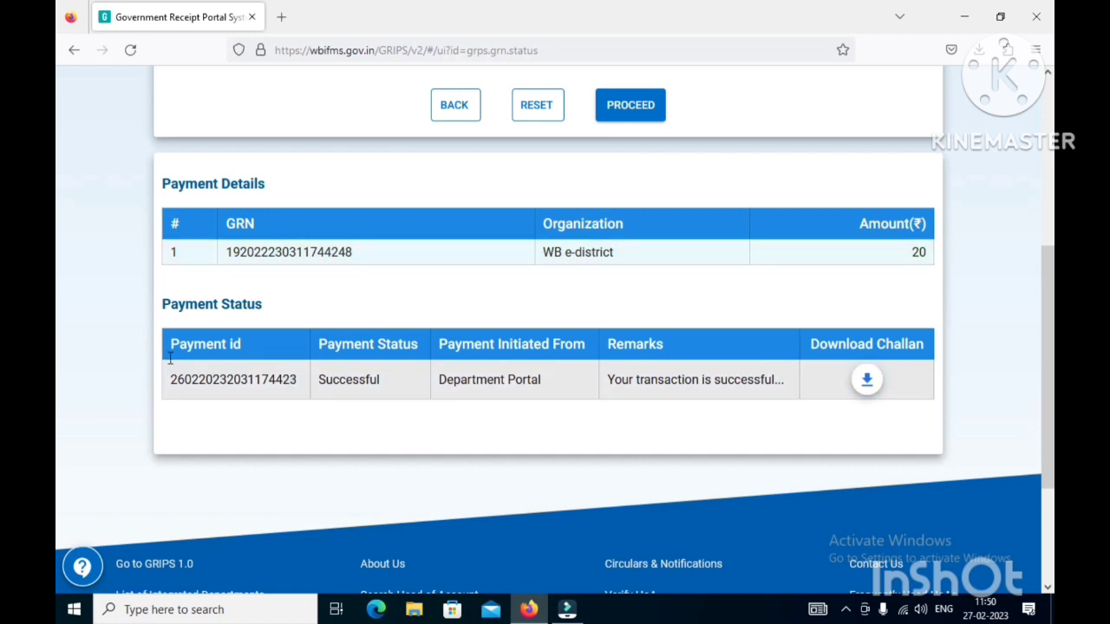
- Download the eChallan so challan-3.pdf opens as the acknowledgement receipt
{"action": "left_click", "coordinate": [866, 381]}
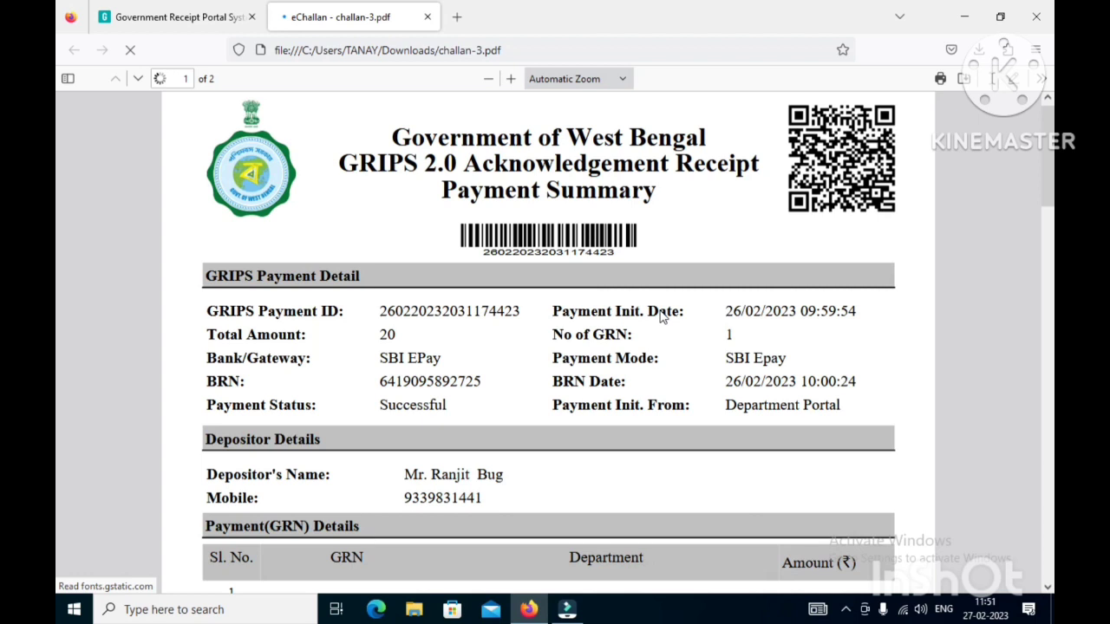
- Scroll through both pages of the eChallan acknowledgement receipt PDF
{"action": "scroll", "coordinate": [661, 317], "scroll_direction": "down", "scroll_amount": 15}
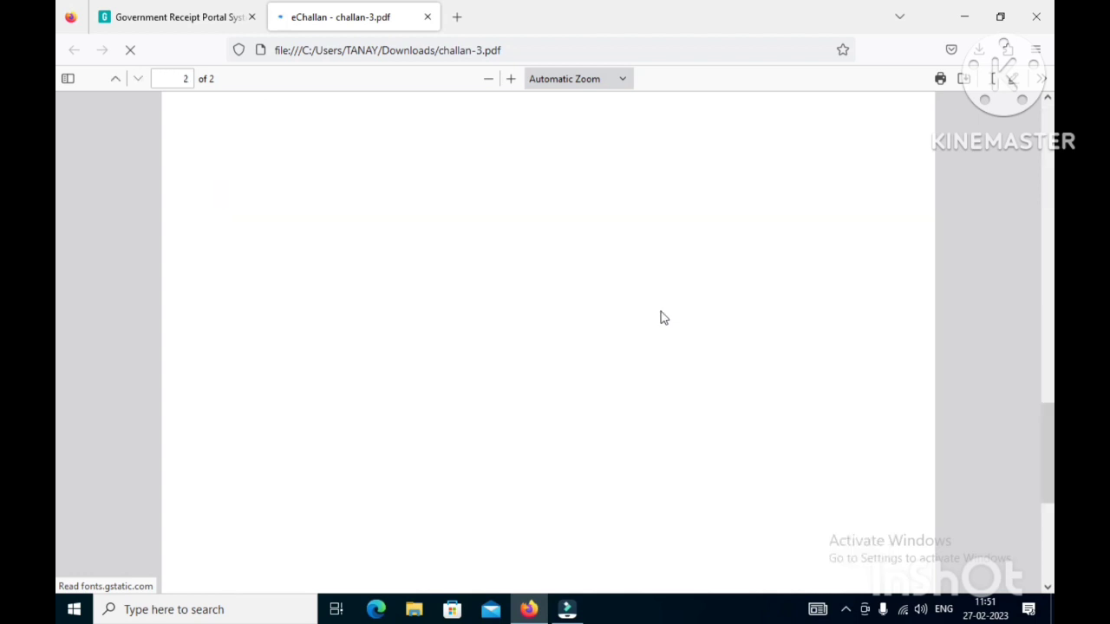
{"action": "scroll", "coordinate": [551, 318], "scroll_direction": "up", "scroll_amount": 3}
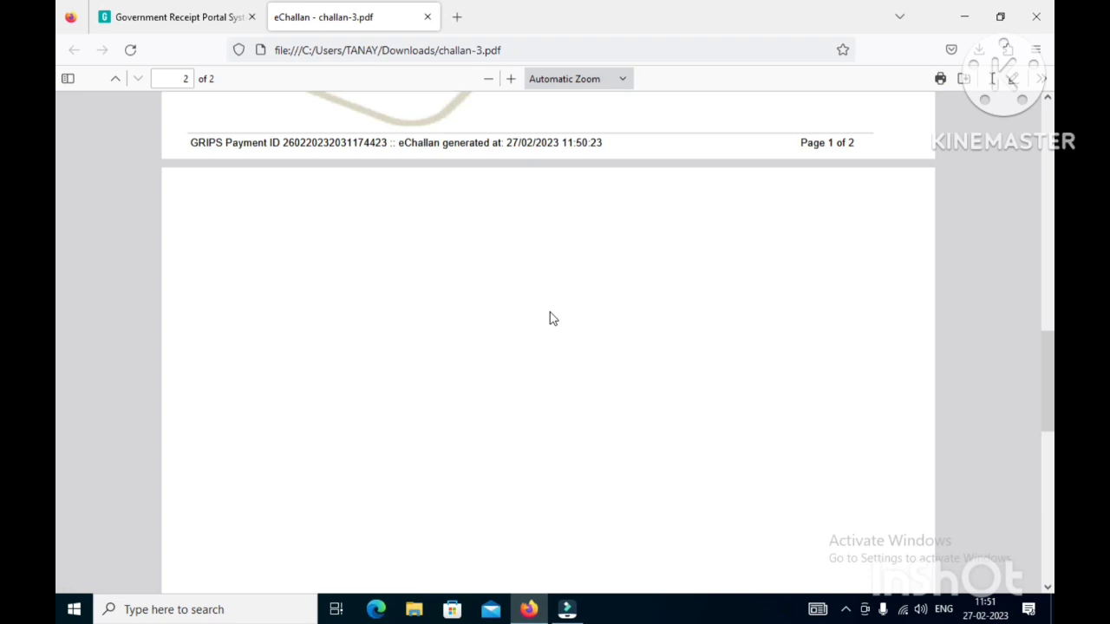
{"action": "scroll", "coordinate": [433, 265], "scroll_direction": "down", "scroll_amount": 2}
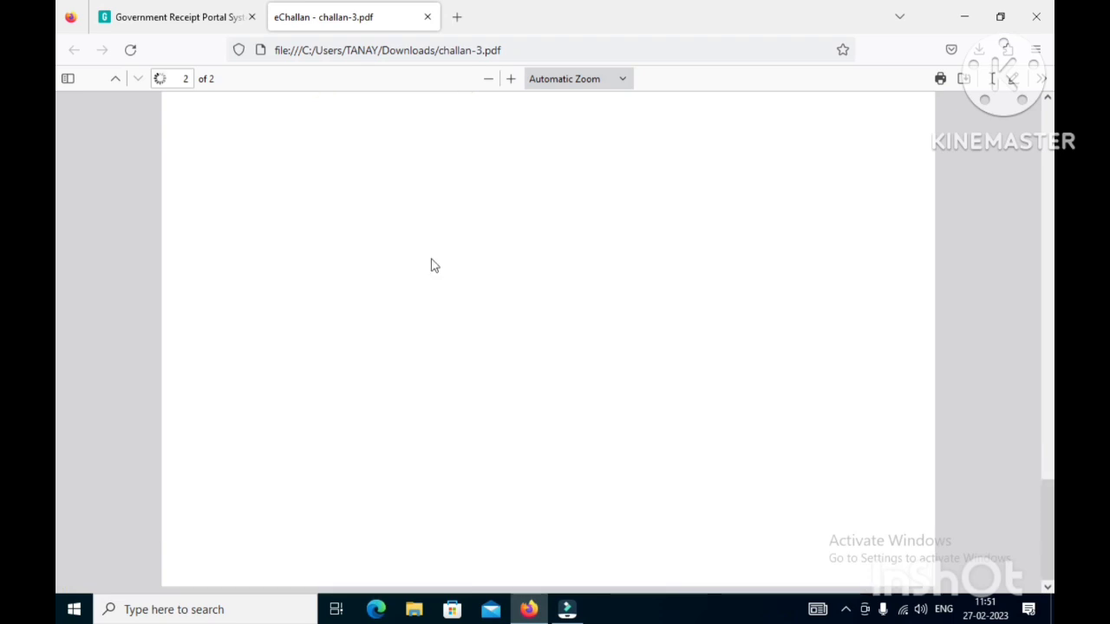
{"action": "scroll", "coordinate": [433, 265], "scroll_direction": "up", "scroll_amount": 15}
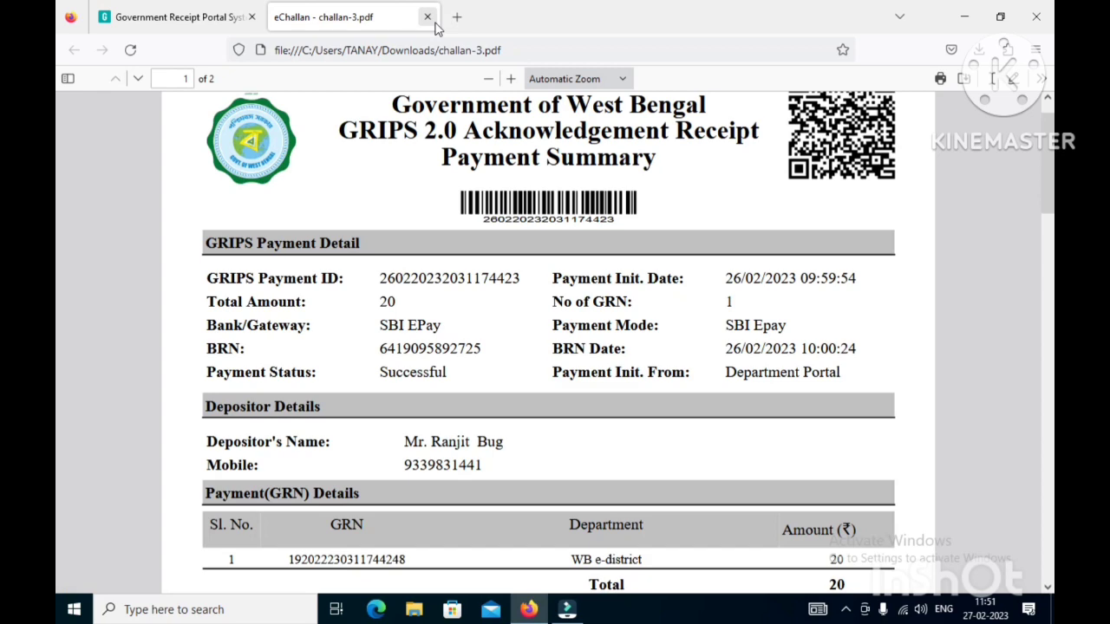
- Close the challan-3.pdf tab and then the Firefox window
{"action": "left_click", "coordinate": [426, 17]}
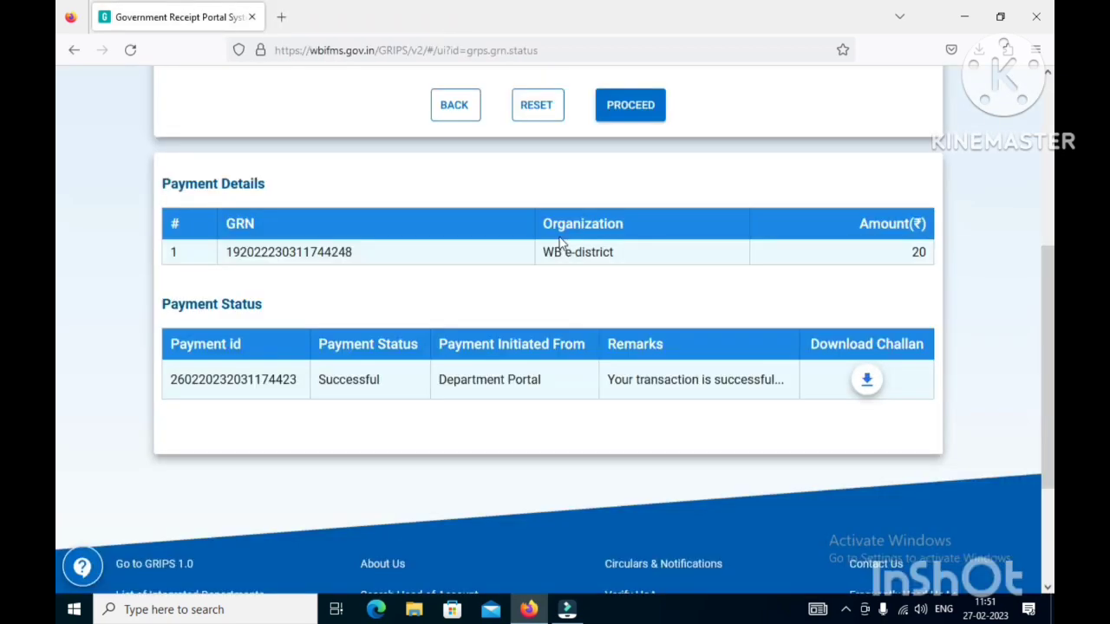
{"action": "scroll", "coordinate": [616, 412], "scroll_direction": "up", "scroll_amount": 3}
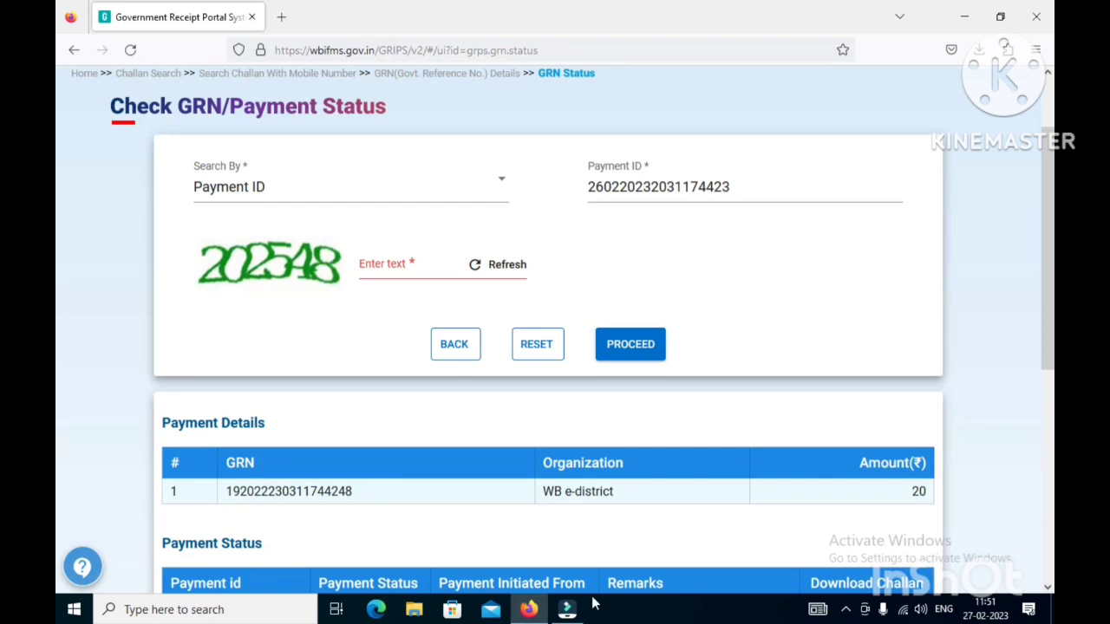
{"action": "left_click", "coordinate": [1037, 19]}
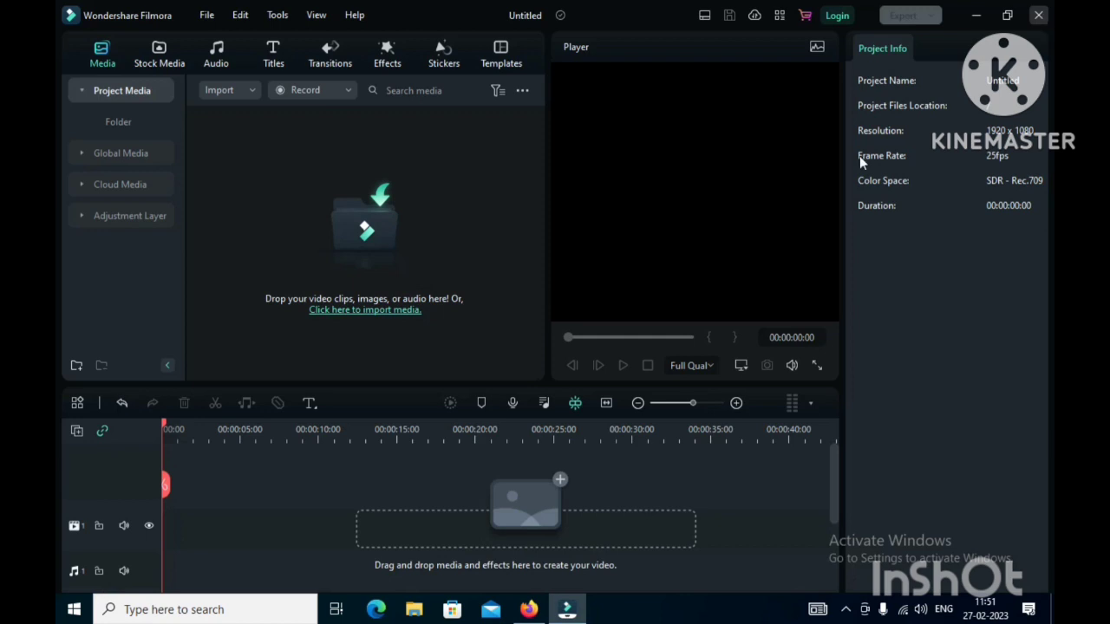